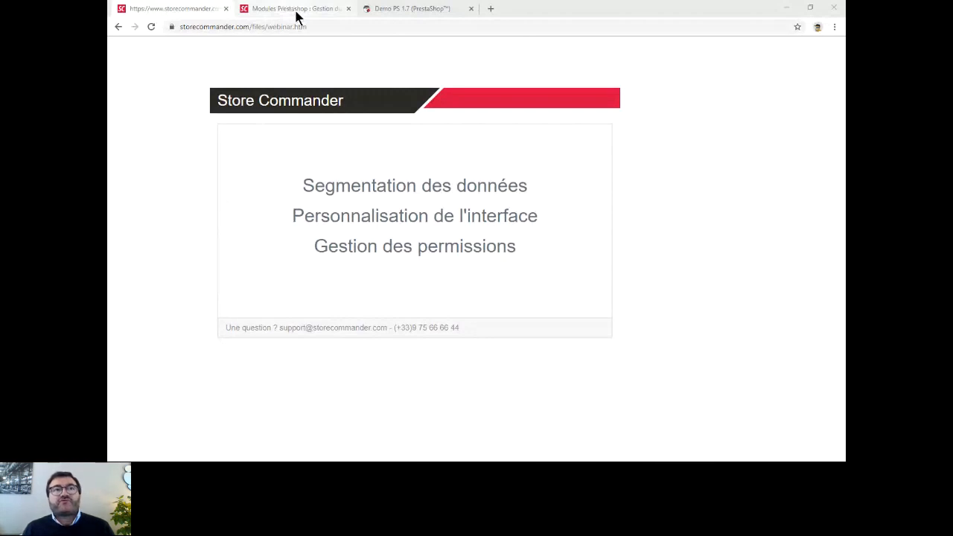
- View the Store Commander download page and close it
{"action": "left_click", "coordinate": [296, 11]}
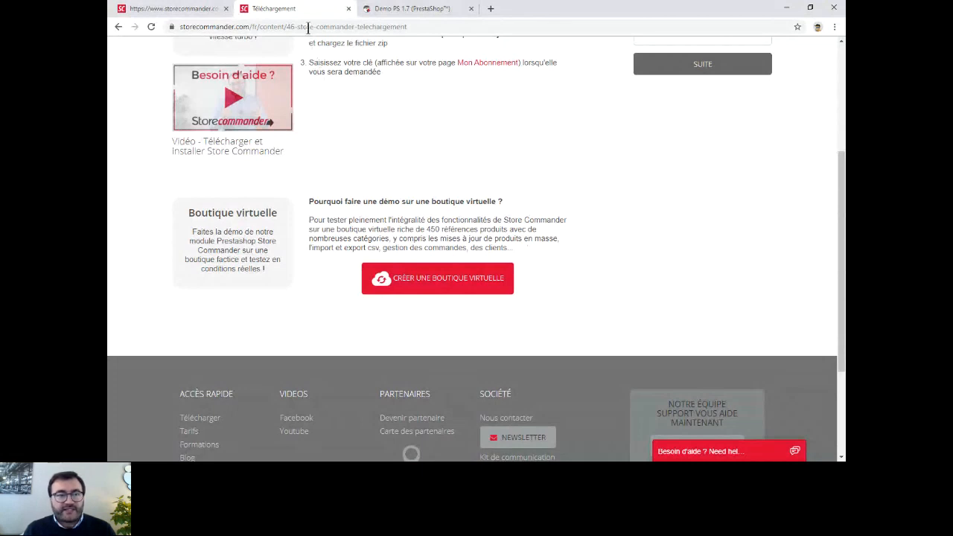
{"action": "left_click", "coordinate": [348, 9]}
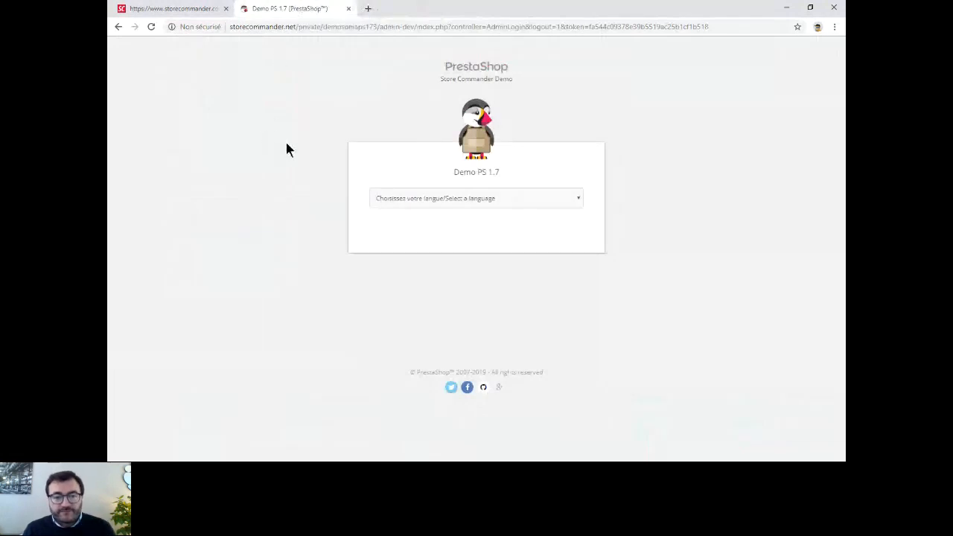
- Enter the PrestaShop demo in French and open its StoreCommander module
{"action": "left_click", "coordinate": [478, 198]}
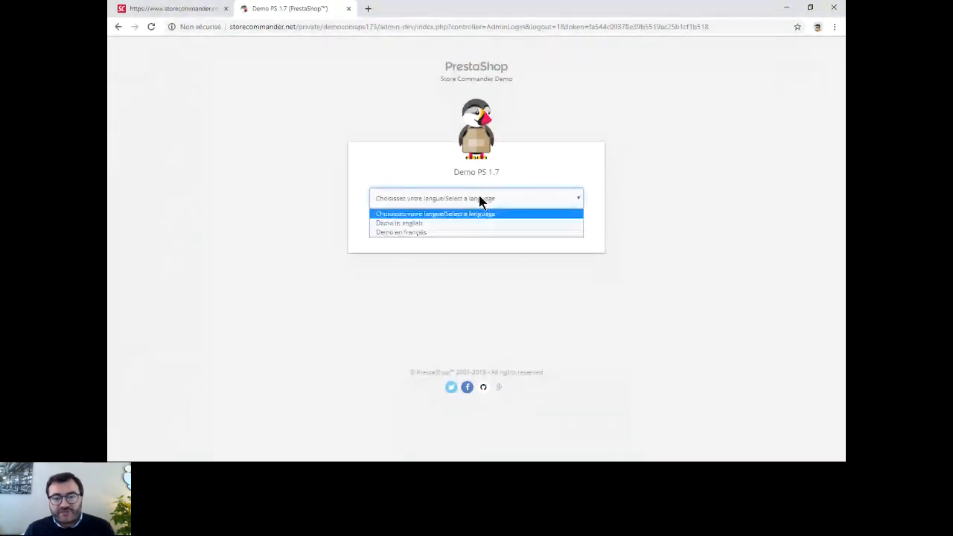
{"action": "left_click", "coordinate": [417, 233]}
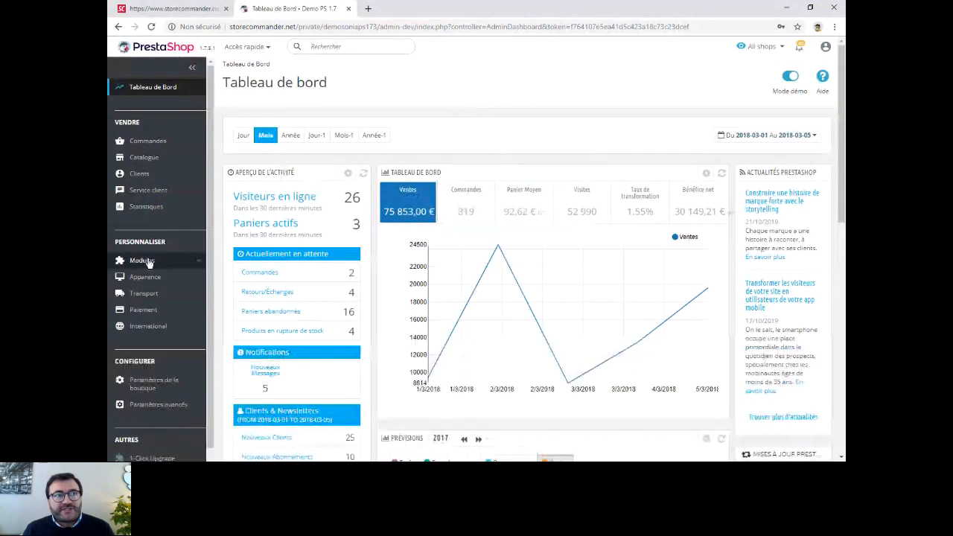
{"action": "mouse_move", "coordinate": [148, 263]}
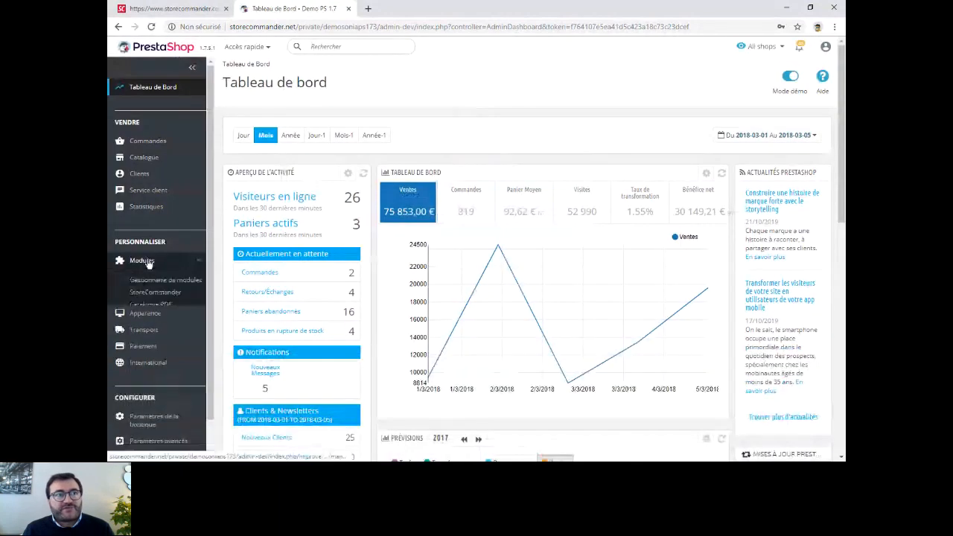
{"action": "left_click", "coordinate": [164, 295]}
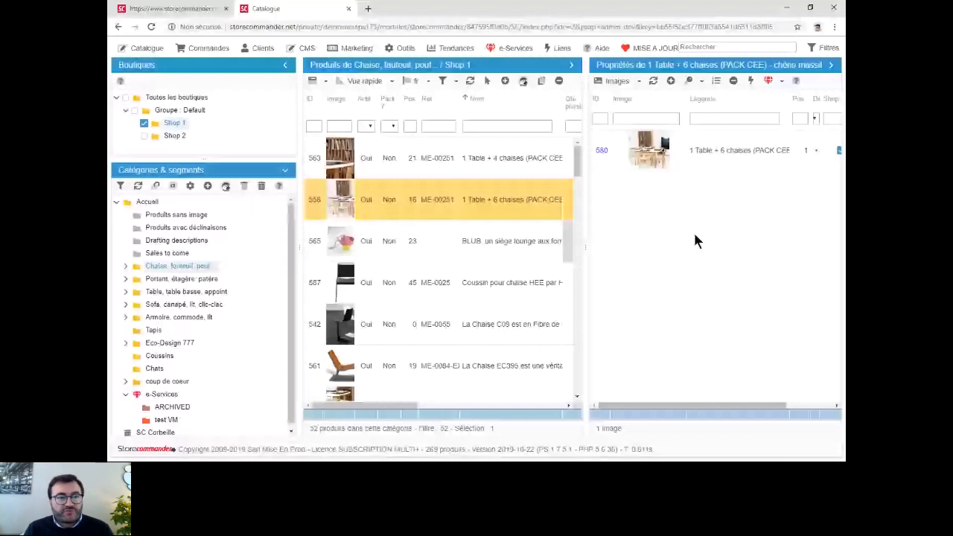
{"action": "left_click", "coordinate": [172, 9]}
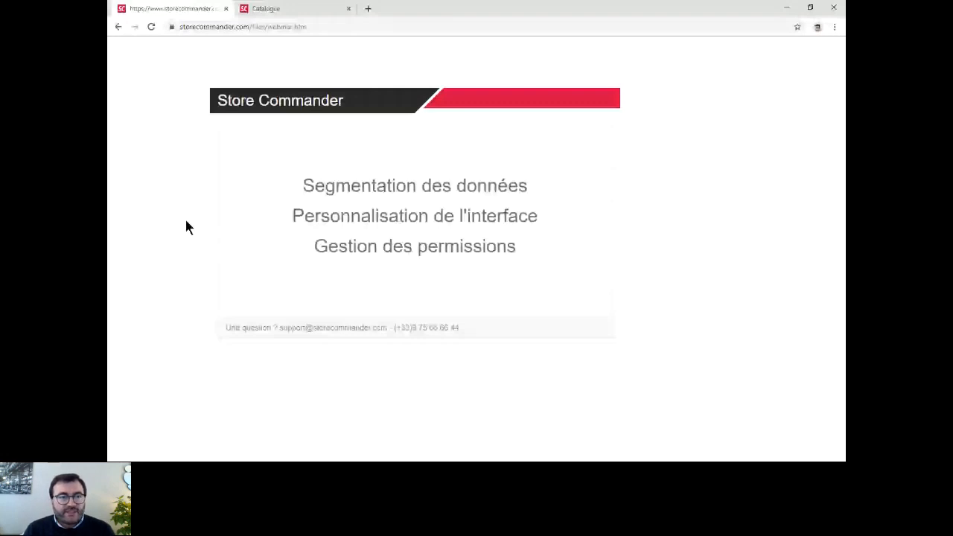
{"action": "left_click", "coordinate": [283, 9]}
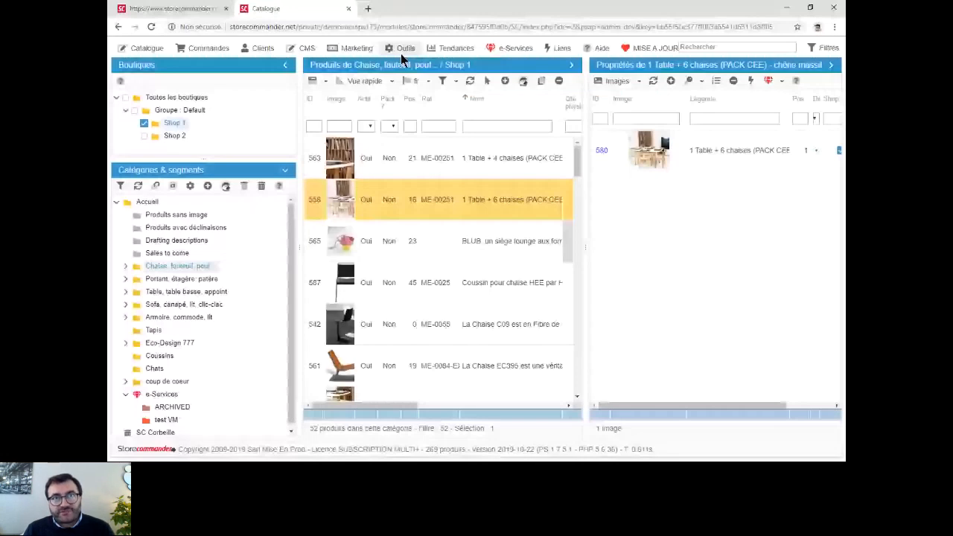
- Open the segmentation manager and create a segment named "Prod de Abracadabra"
{"action": "left_click", "coordinate": [402, 52]}
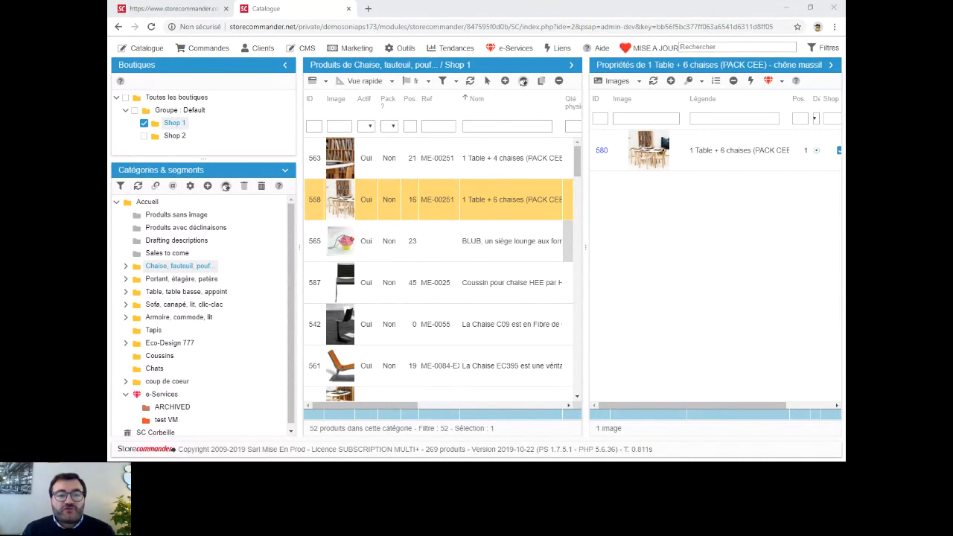
{"action": "left_click", "coordinate": [403, 48]}
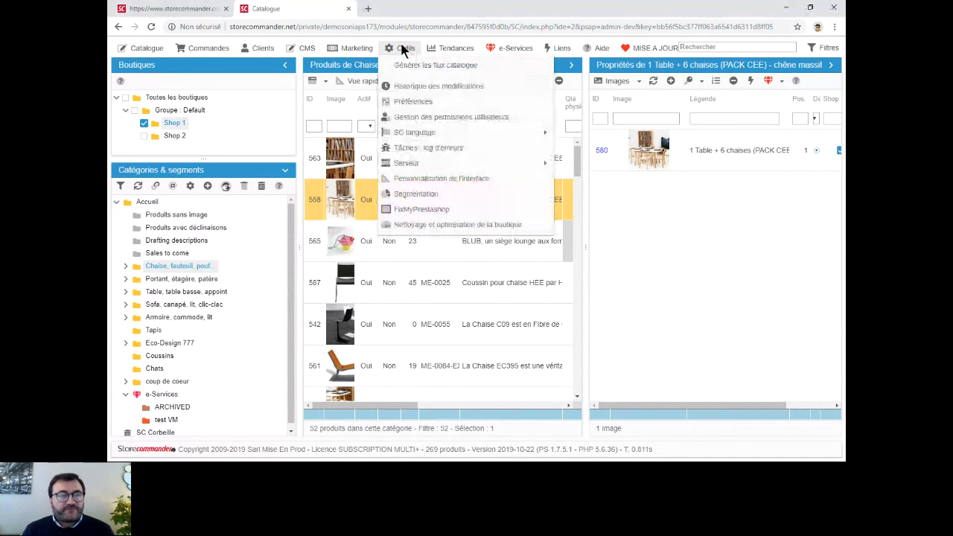
{"action": "left_click", "coordinate": [416, 194]}
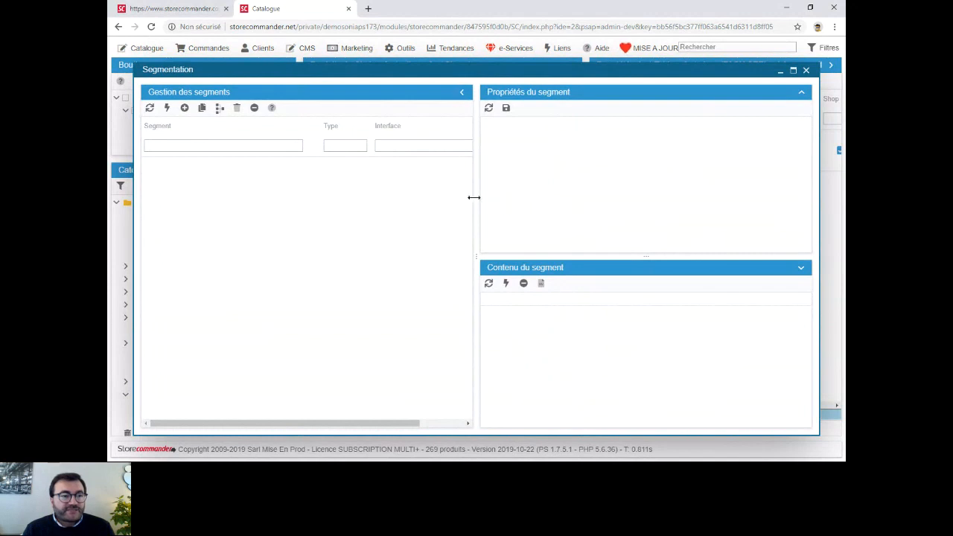
{"action": "left_click", "coordinate": [184, 108]}
{"action": "left_click", "coordinate": [221, 160]}
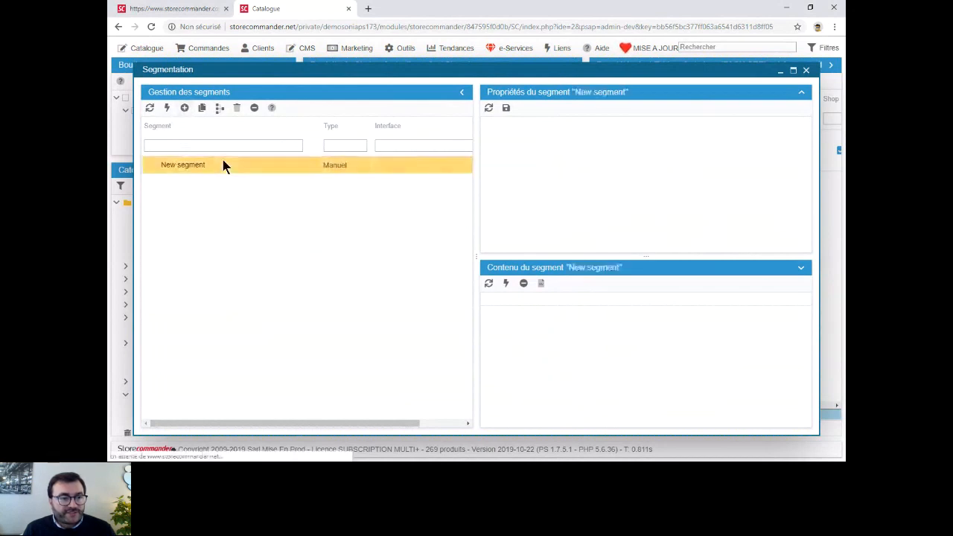
{"action": "left_click", "coordinate": [221, 160]}
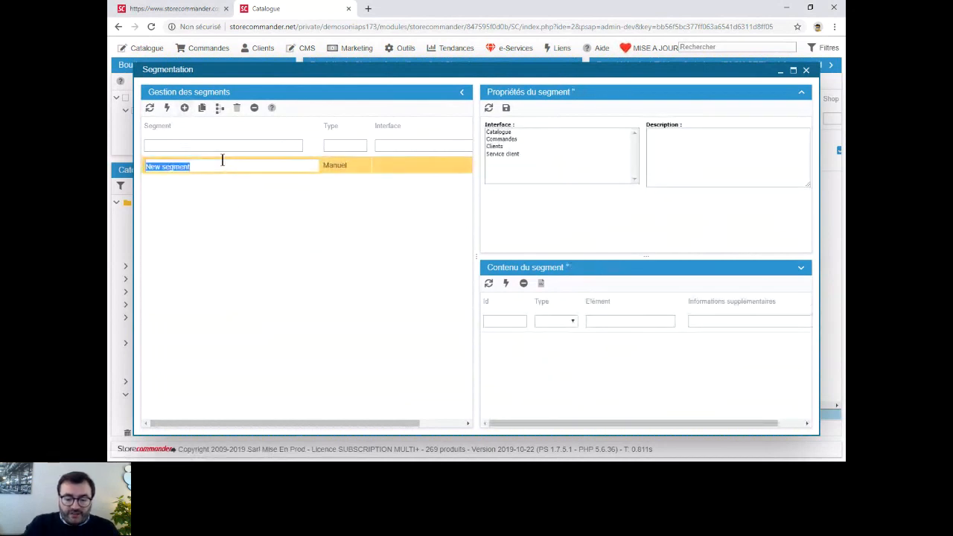
{"action": "type", "text": "Prod de"}
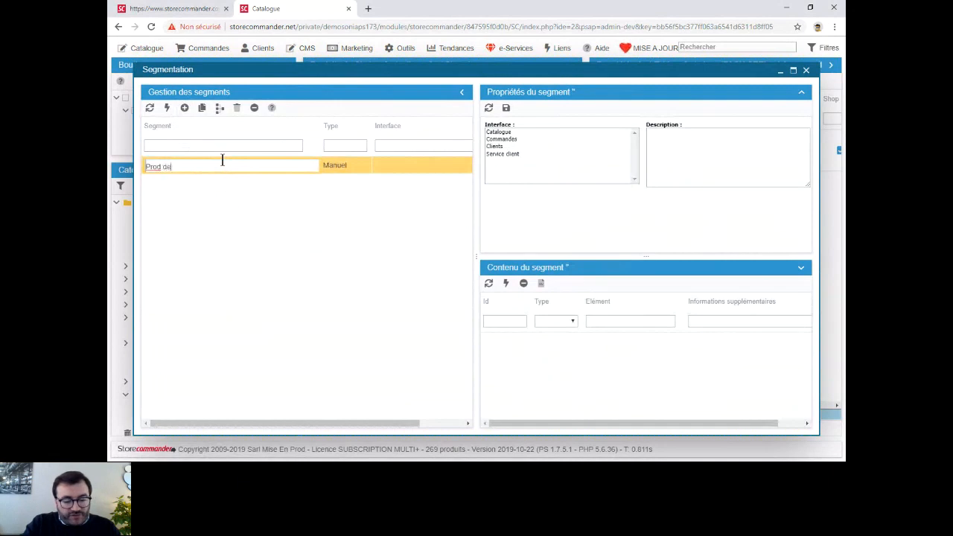
{"action": "type", "text": " Abracadabra"}
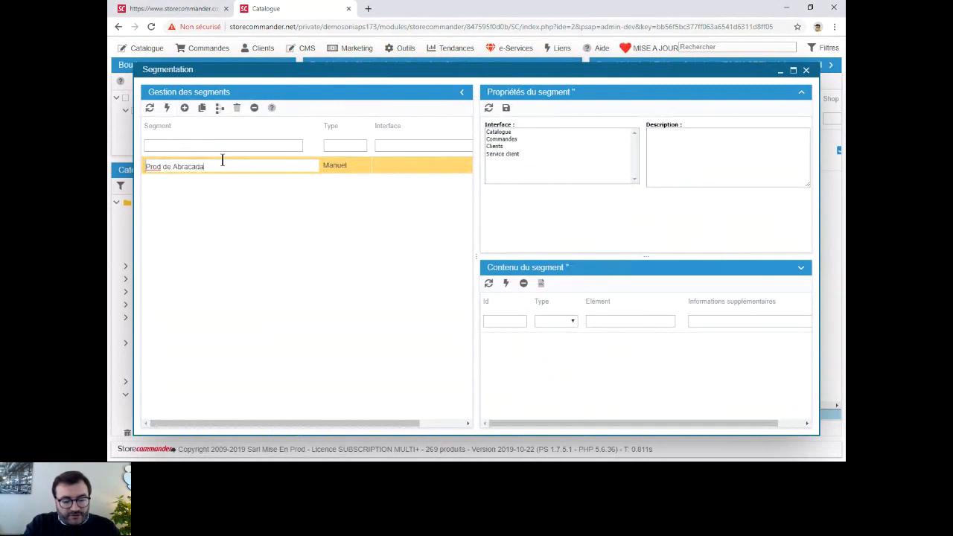
{"action": "key", "text": "Return"}
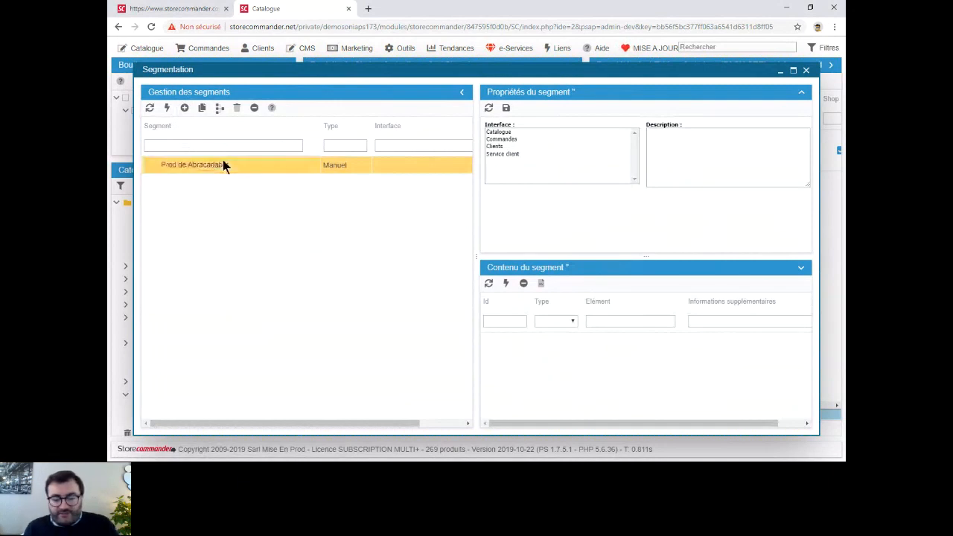
- Make the Prod de Abracadabra segment automatic (Automatique) and assign it to the Catalogue interface
{"action": "left_click", "coordinate": [341, 165]}
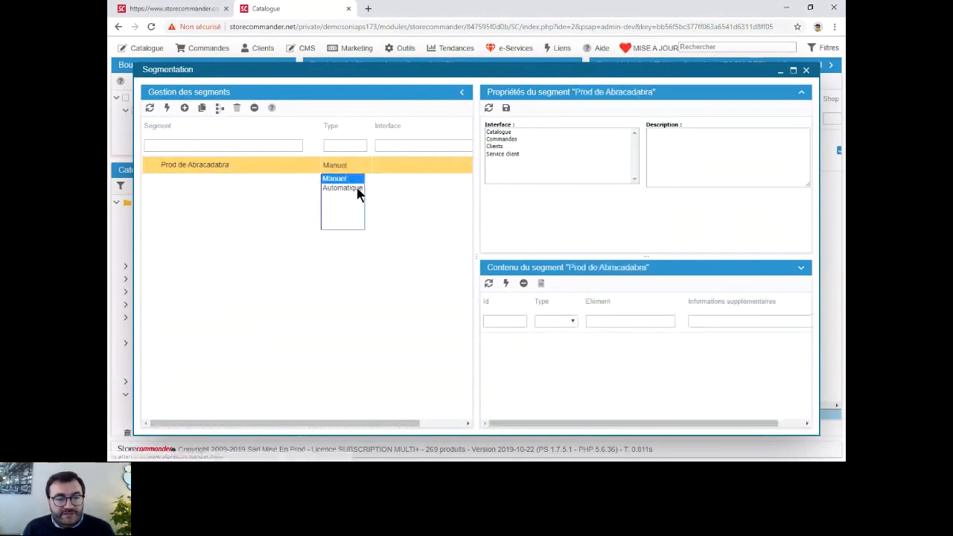
{"action": "left_click", "coordinate": [343, 187]}
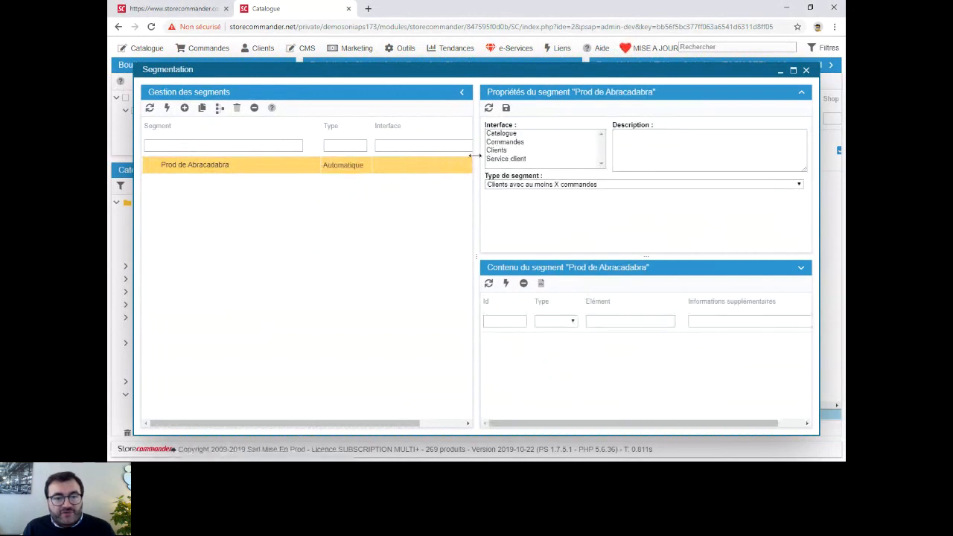
{"action": "left_click", "coordinate": [516, 133]}
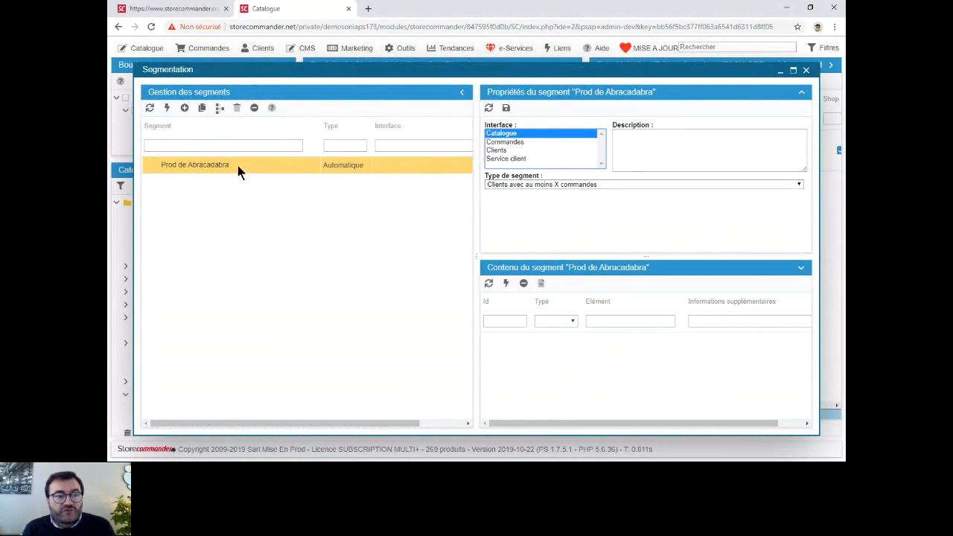
- Set the segment type of Prod de Abracadabra to "Produits avec un fournisseur spécifique"
{"action": "left_click", "coordinate": [563, 186]}
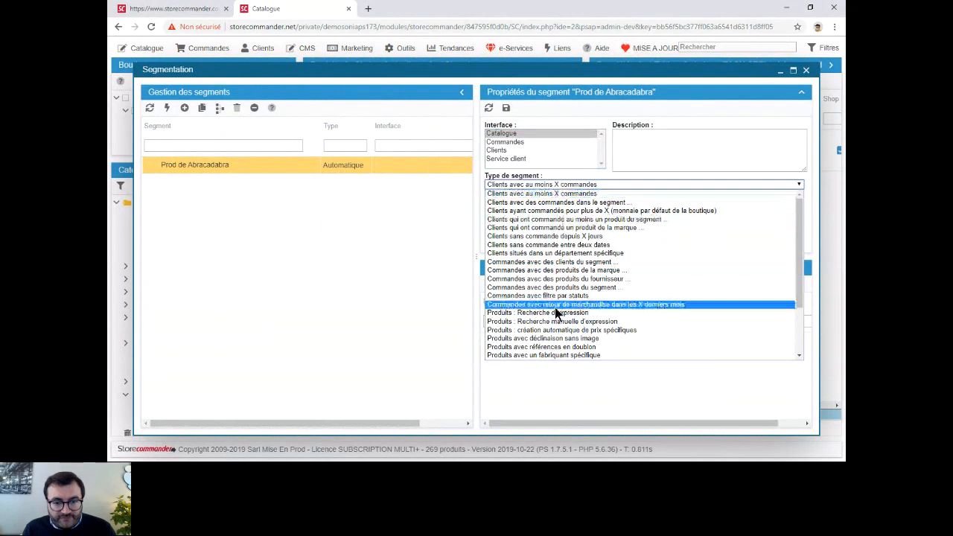
{"action": "scroll", "coordinate": [557, 315], "scroll_direction": "down", "scroll_amount": 3}
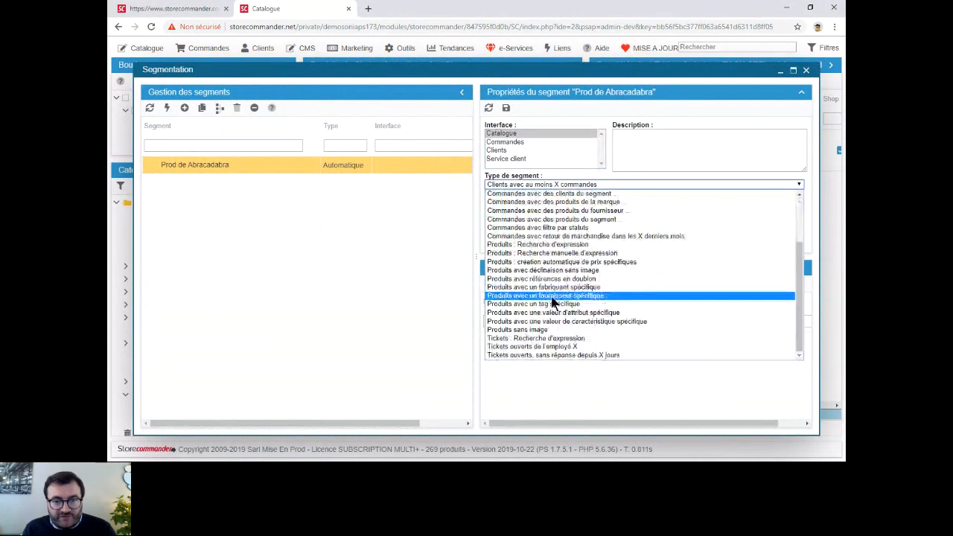
{"action": "left_click", "coordinate": [552, 296]}
{"action": "left_click", "coordinate": [564, 142]}
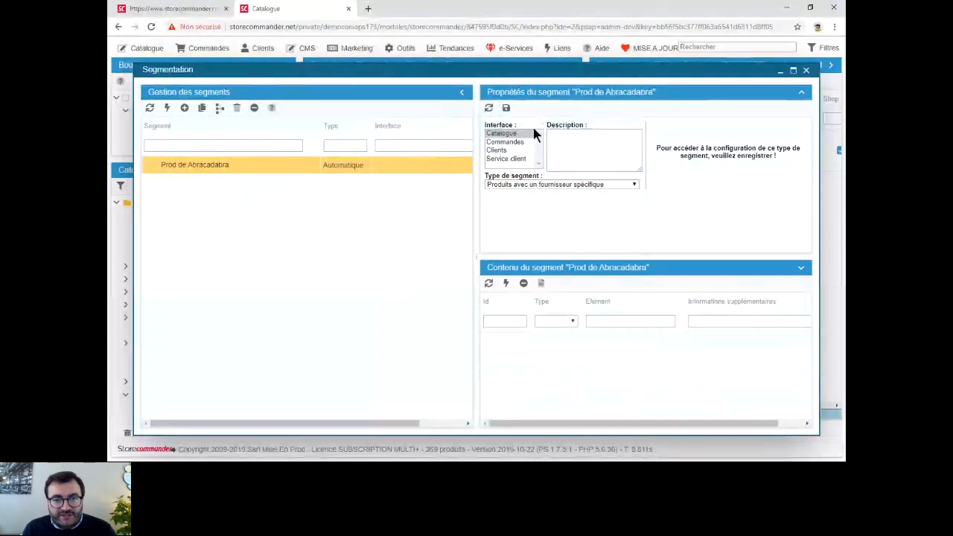
{"action": "left_click", "coordinate": [509, 108]}
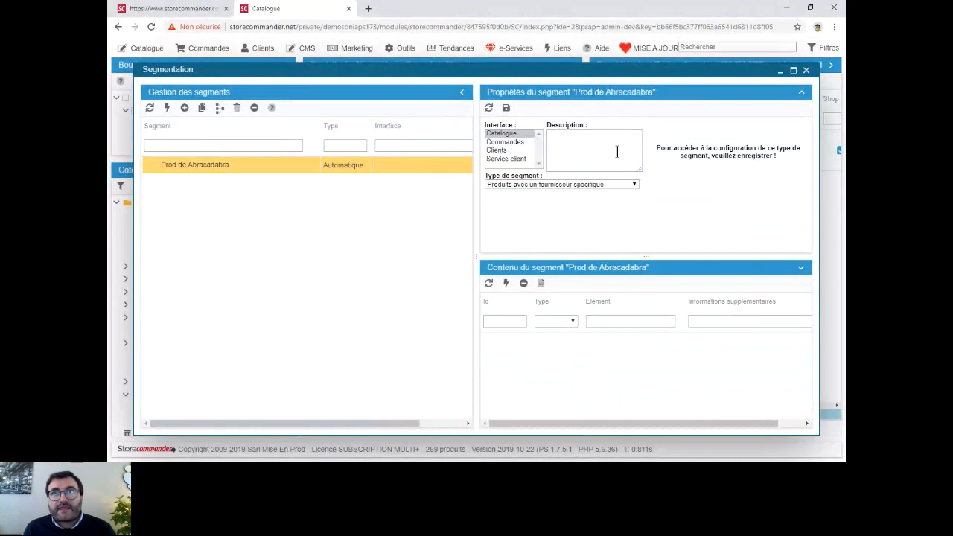
- Try selecting Catalogue, Commandes and Clients together as interfaces for the Prod de Abracadabra segment
{"action": "left_click", "coordinate": [607, 184]}
{"action": "left_click", "coordinate": [607, 184]}
{"action": "left_click", "coordinate": [507, 108]}
{"action": "left_click", "coordinate": [514, 133]}
{"action": "left_click", "coordinate": [518, 142], "text": "ctrl"}
{"action": "left_click", "coordinate": [524, 152], "text": "ctrl"}
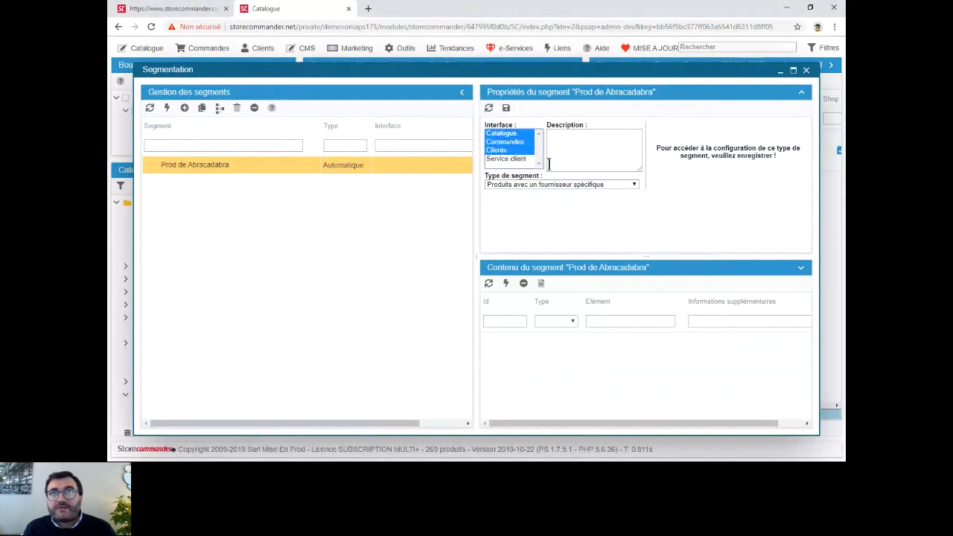
- Save the Prod de Abracadabra segment, choose Abracadabra as its supplier and save it again
{"action": "left_click", "coordinate": [507, 107]}
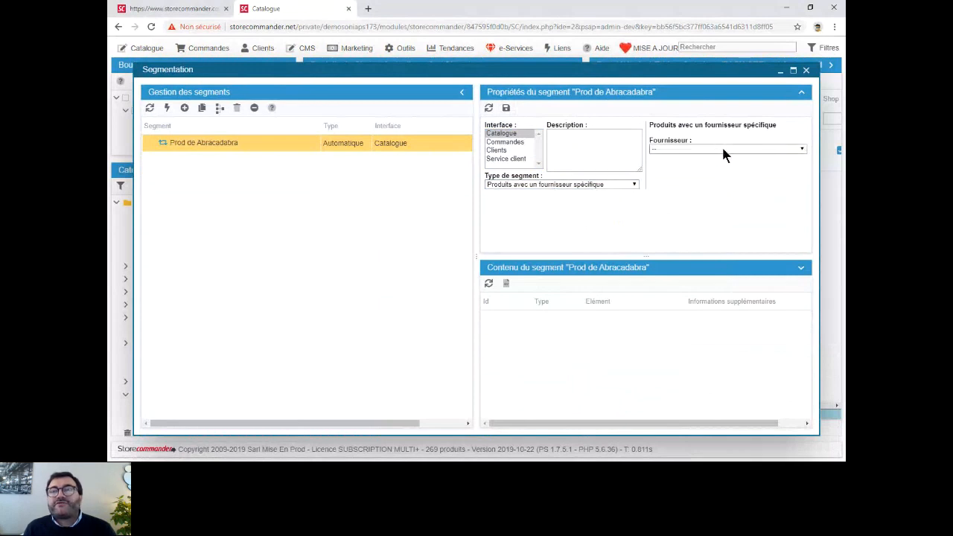
{"action": "left_click", "coordinate": [691, 146]}
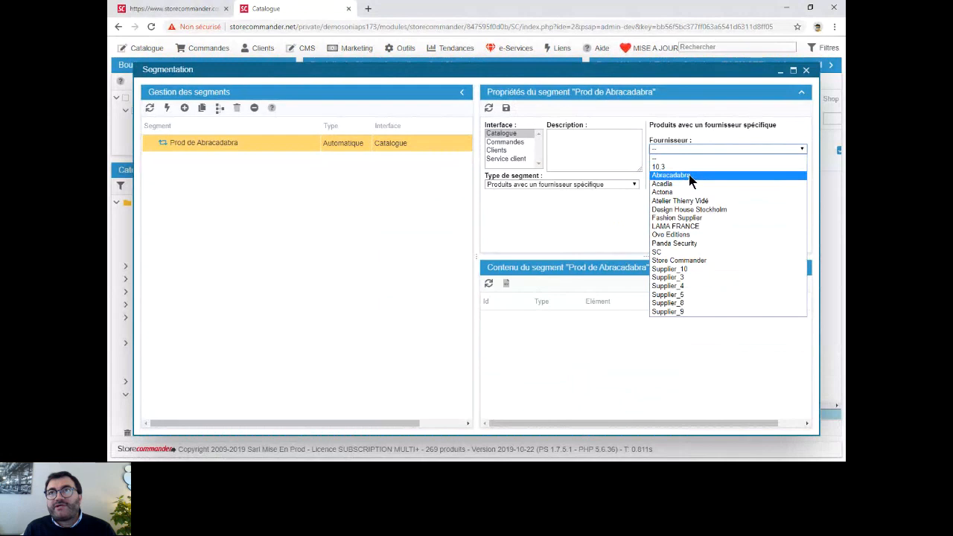
{"action": "left_click", "coordinate": [689, 175]}
{"action": "left_click", "coordinate": [506, 108]}
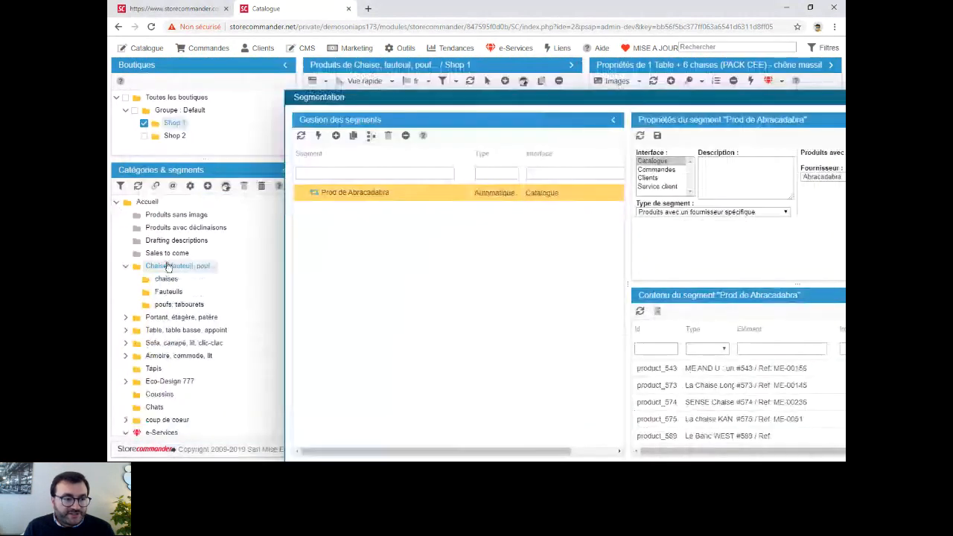
- Display the products of the Prod de Abracadabra segment from the catalogue's category tree
{"action": "scroll", "coordinate": [154, 275], "scroll_direction": "down", "scroll_amount": 1}
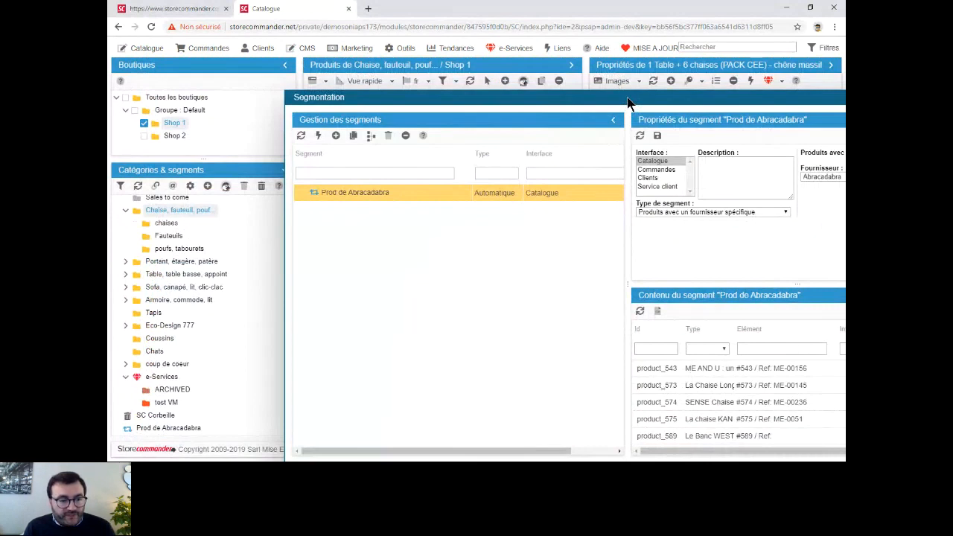
{"action": "left_click", "coordinate": [171, 429]}
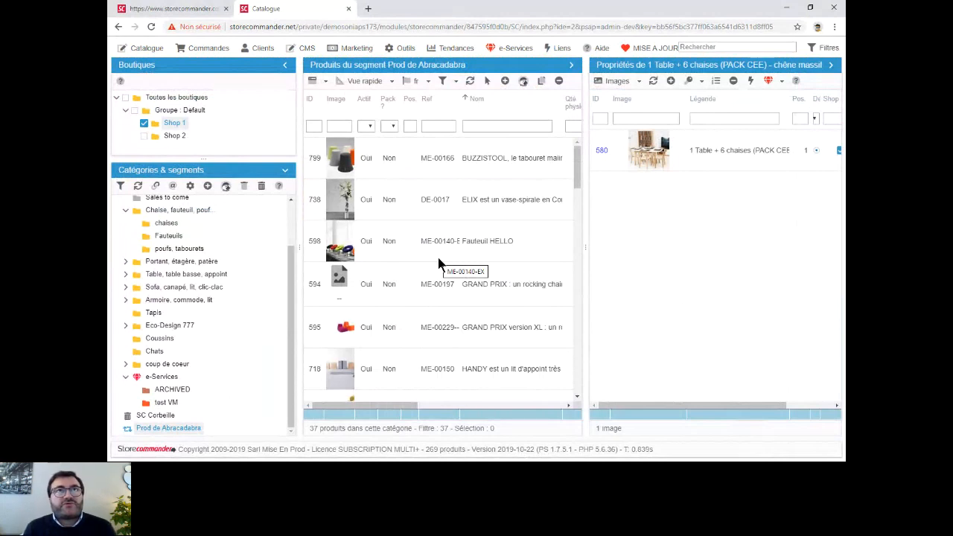
- Reopen the segmentation manager and add a second segment named "Commandes Abracadabra"
{"action": "left_click", "coordinate": [406, 47]}
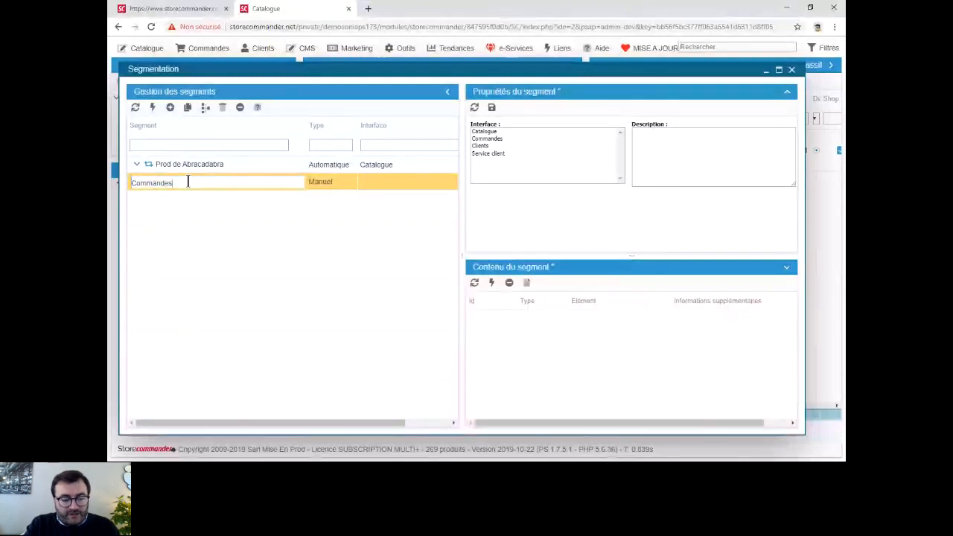
{"action": "type", "text": "Abracadabra"}
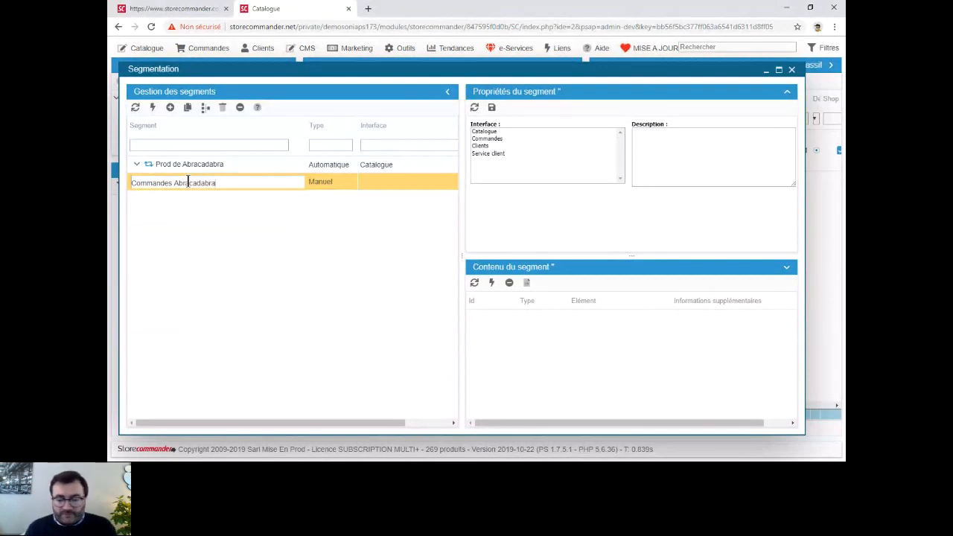
{"action": "key", "text": "Return"}
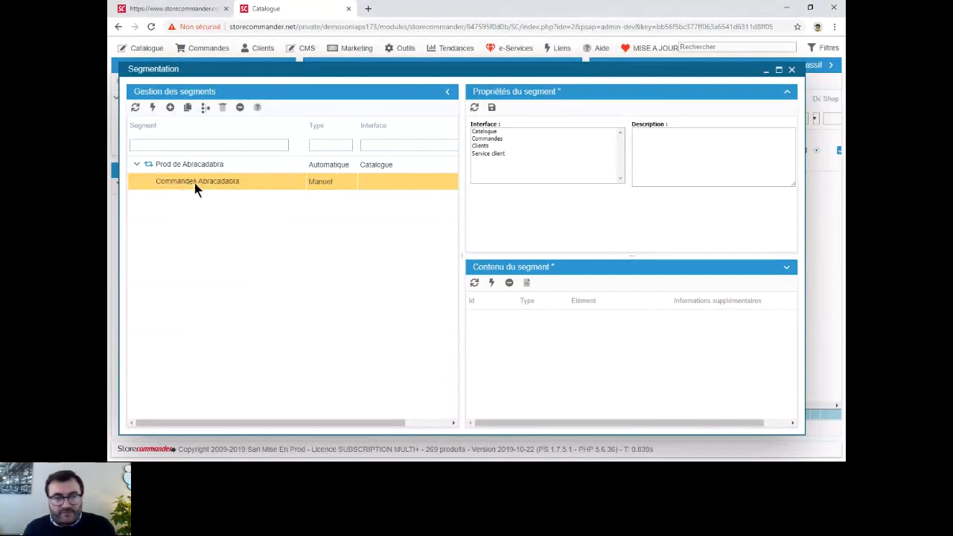
- Make the Commandes Abracadabra segment automatic, assign it to the Commandes interface and save its properties
{"action": "left_click", "coordinate": [329, 181]}
{"action": "left_click", "coordinate": [341, 206]}
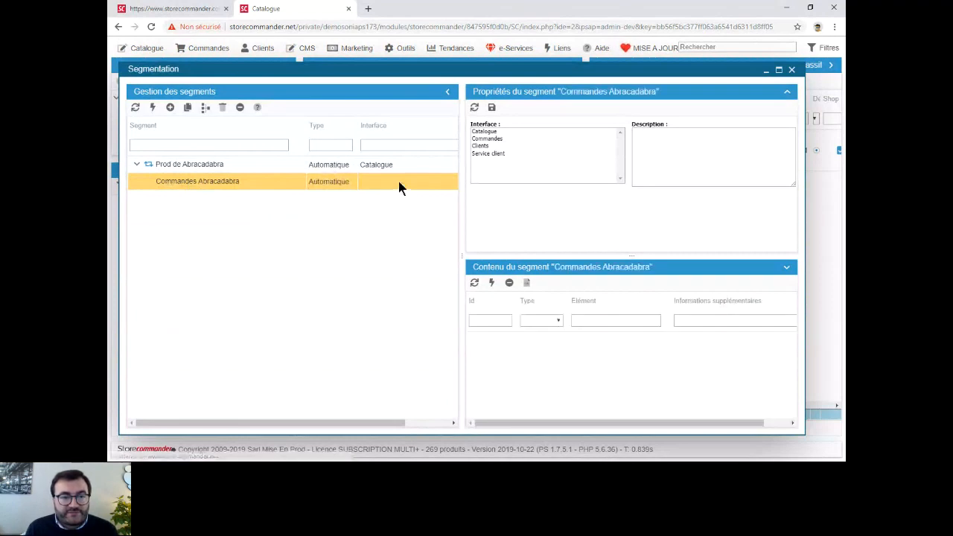
{"action": "left_click", "coordinate": [507, 141]}
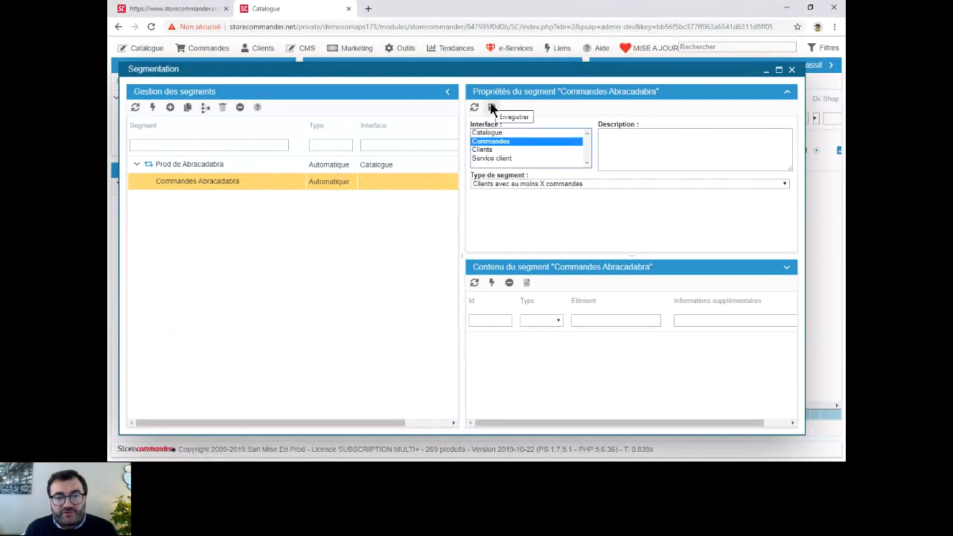
{"action": "left_click", "coordinate": [492, 107]}
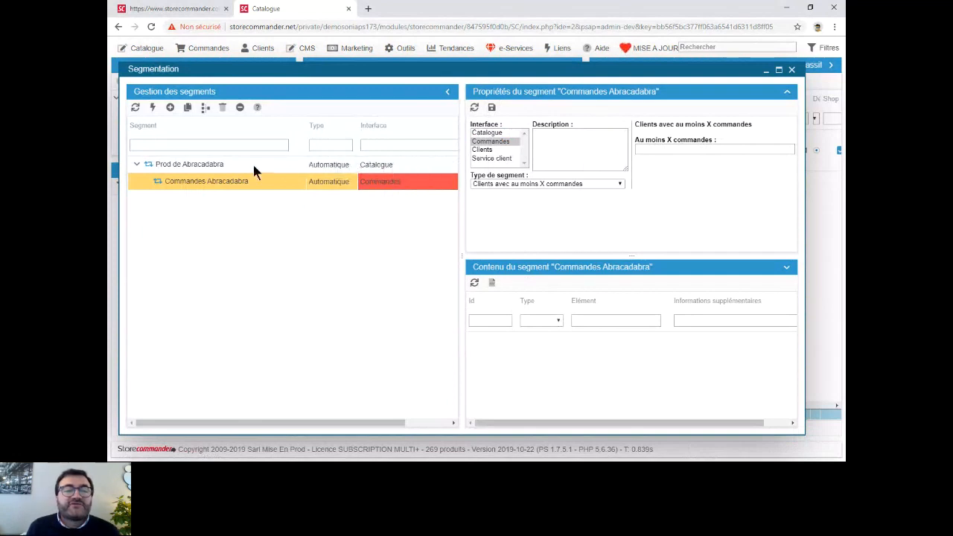
- Assign the Prod de Abracadabra segment to both the Catalogue and Commandes interfaces and save its properties
{"action": "left_click", "coordinate": [193, 165]}
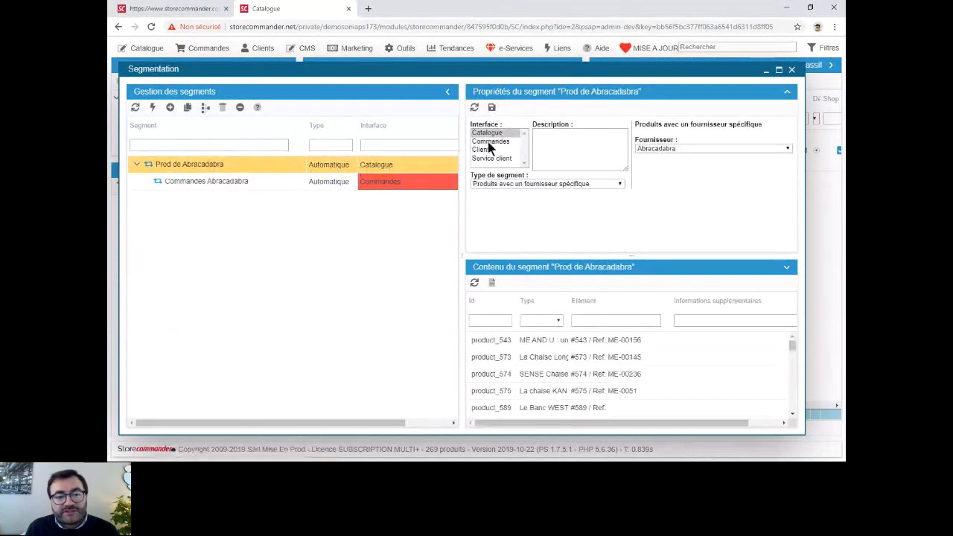
{"action": "left_click_drag", "start_coordinate": [499, 141], "coordinate": [498, 134]}
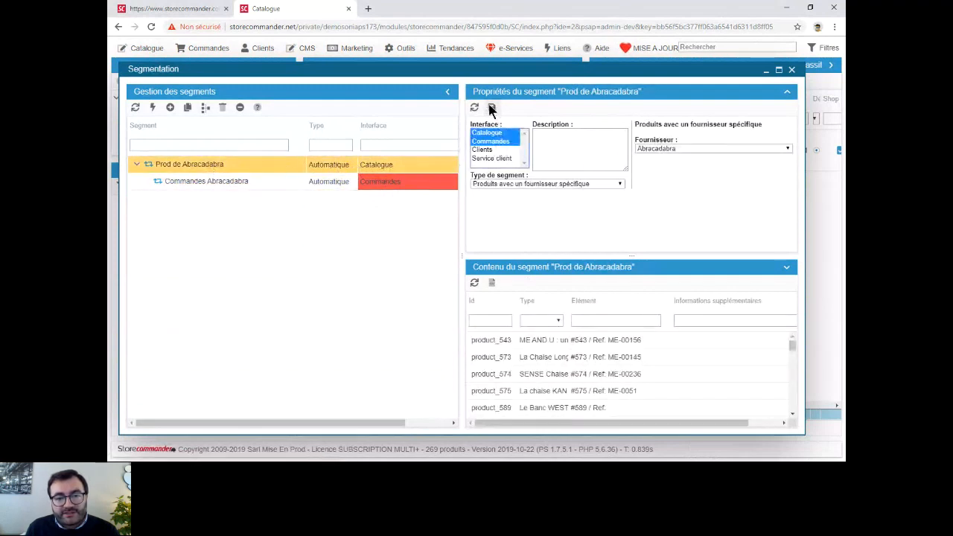
{"action": "left_click", "coordinate": [492, 107]}
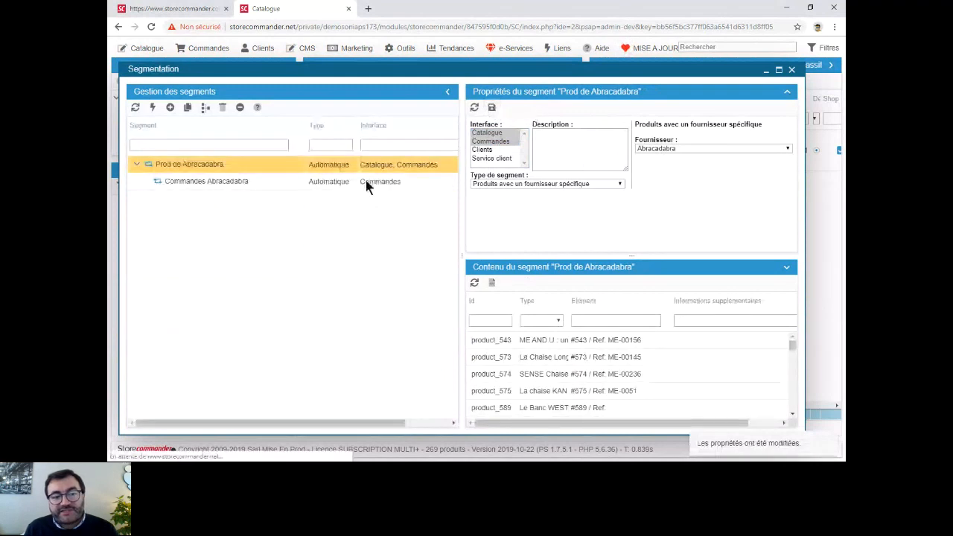
- Set the Commandes Abracadabra segment's type to "Commandes avec des produits du segment", save, choose Prod de Abracadabra as its source segment and save again
{"action": "left_click", "coordinate": [223, 183]}
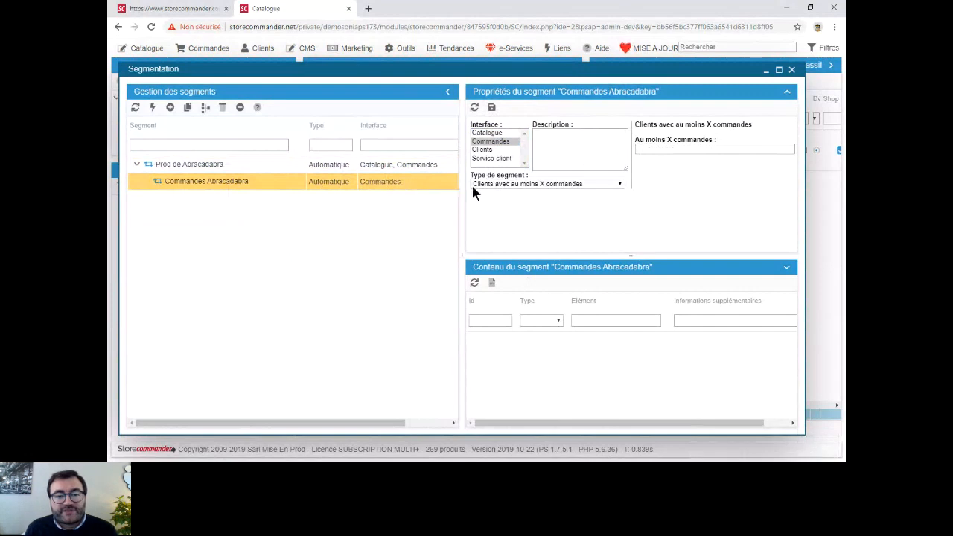
{"action": "left_click", "coordinate": [560, 185]}
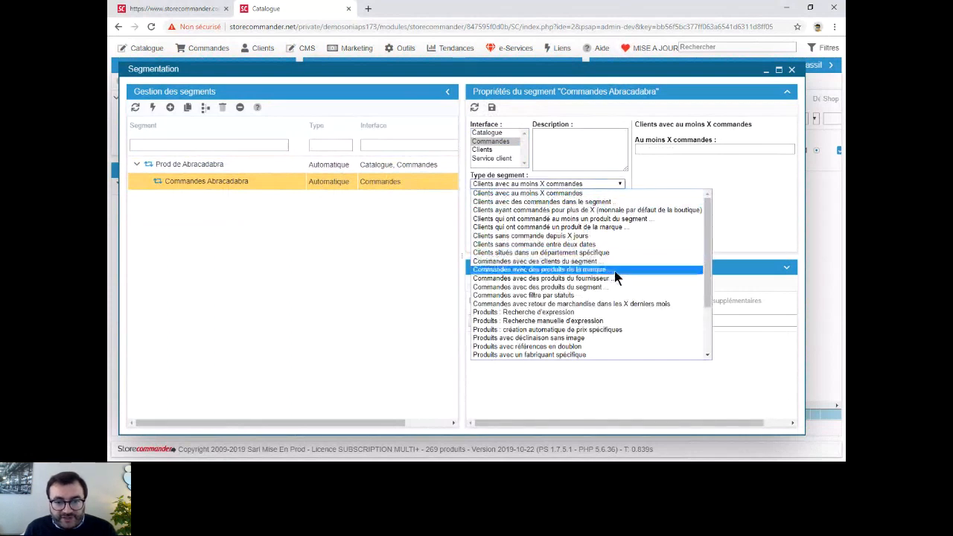
{"action": "left_click", "coordinate": [594, 287]}
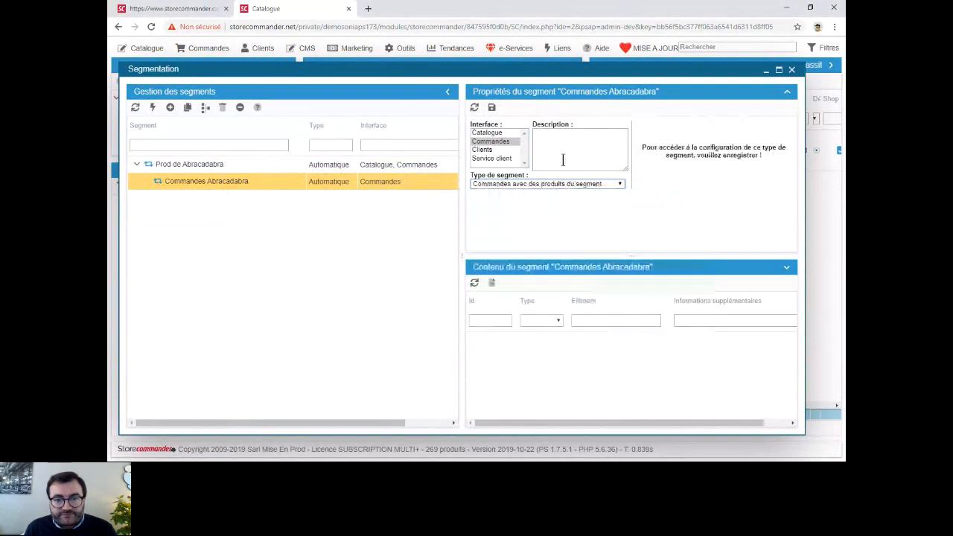
{"action": "left_click", "coordinate": [491, 108]}
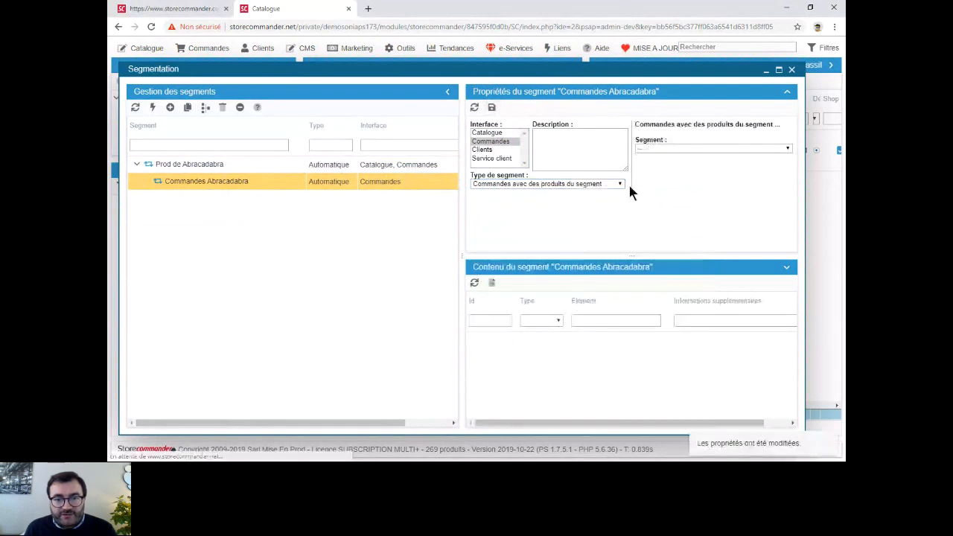
{"action": "left_click", "coordinate": [657, 149]}
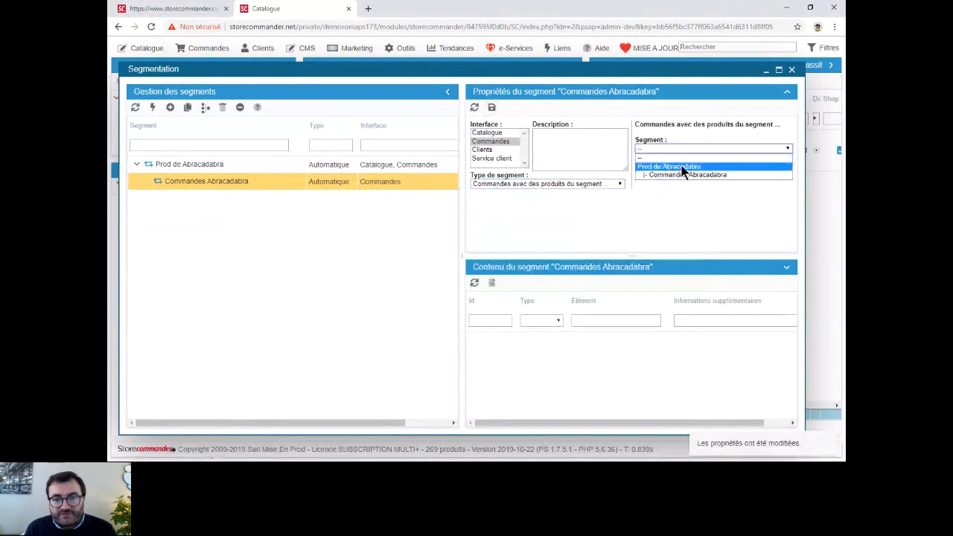
{"action": "left_click", "coordinate": [680, 167]}
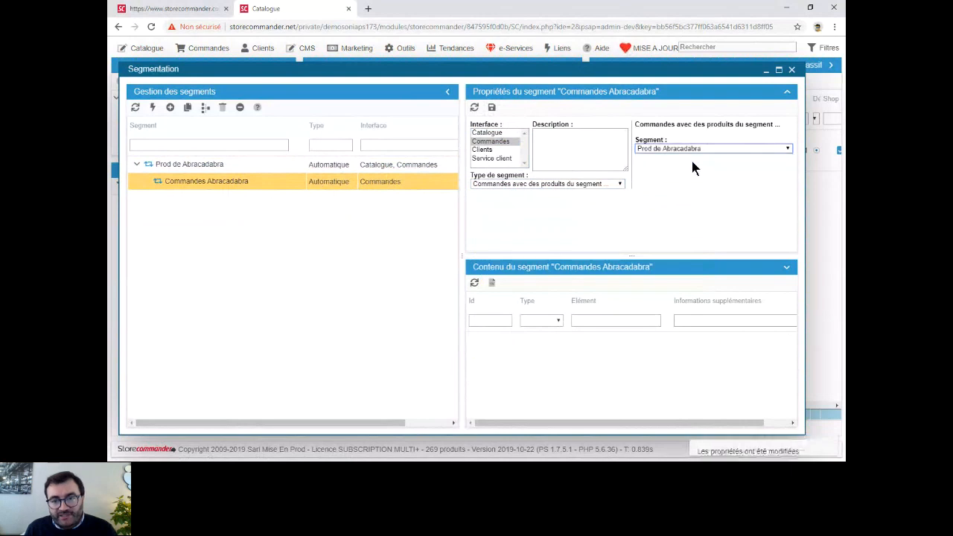
{"action": "left_click", "coordinate": [492, 107]}
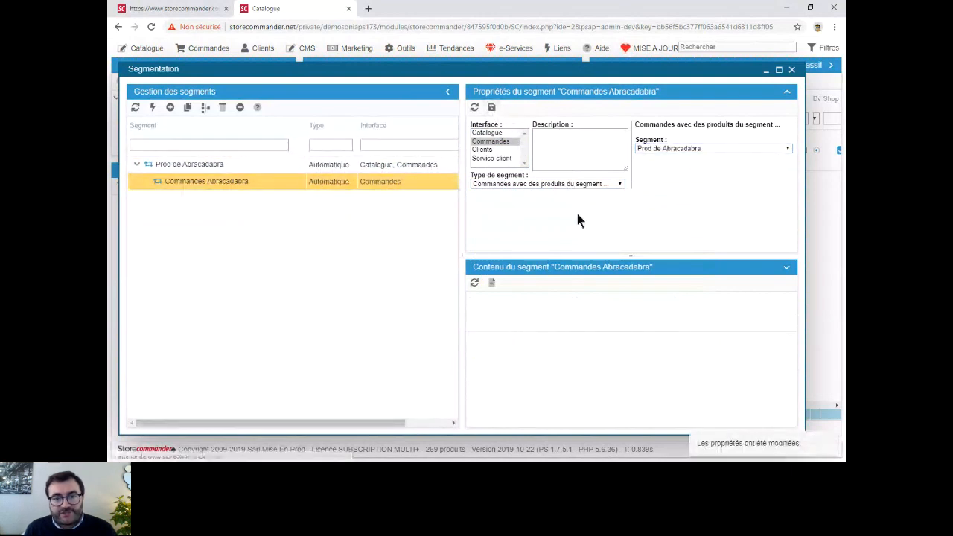
{"action": "left_click", "coordinate": [621, 183]}
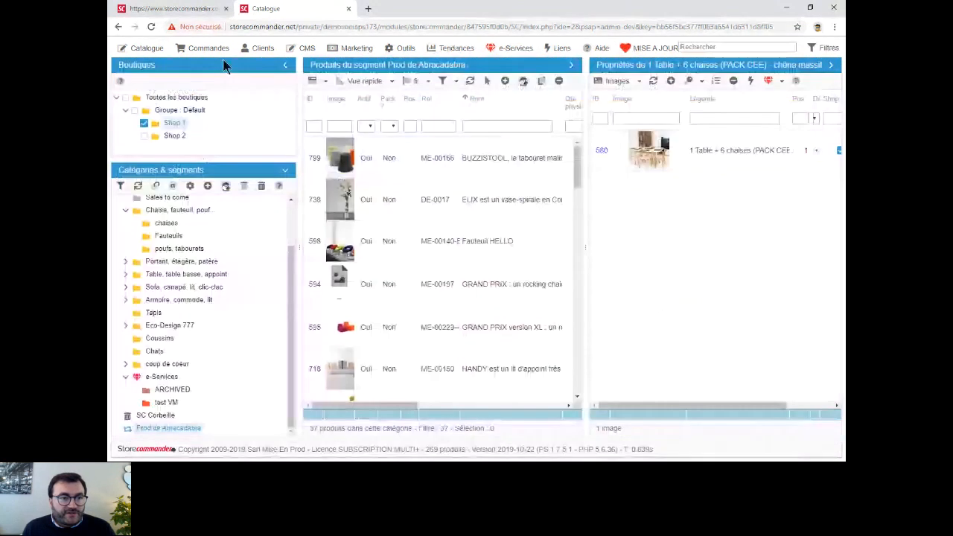
- Open the orders interface and display the orders of the Commandes Abracadabra segment
{"action": "left_click", "coordinate": [208, 48]}
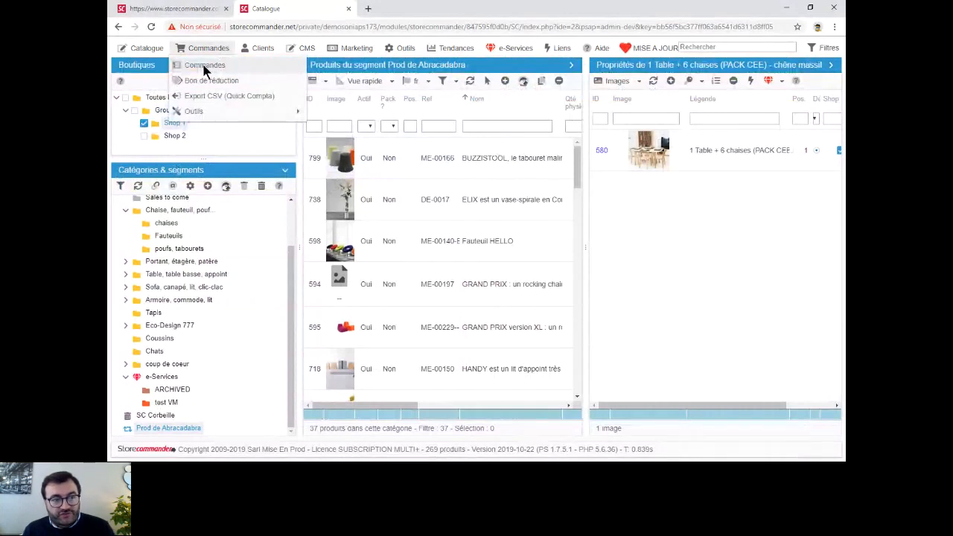
{"action": "left_click", "coordinate": [206, 66]}
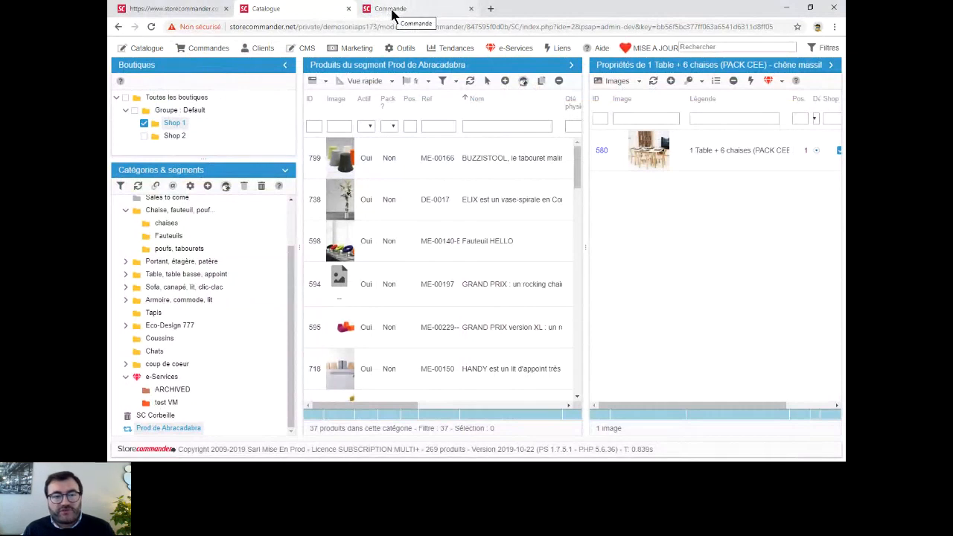
{"action": "left_click", "coordinate": [209, 48]}
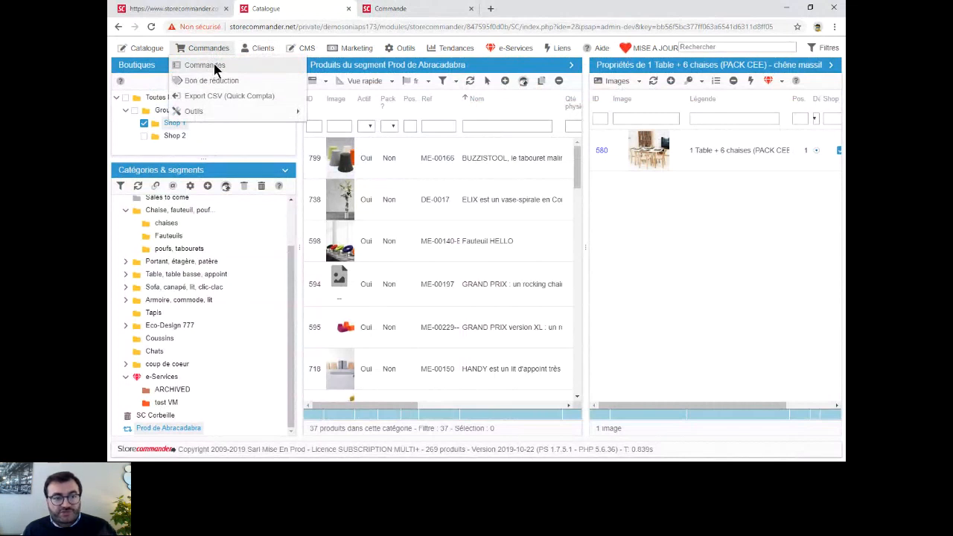
{"action": "left_click", "coordinate": [213, 67]}
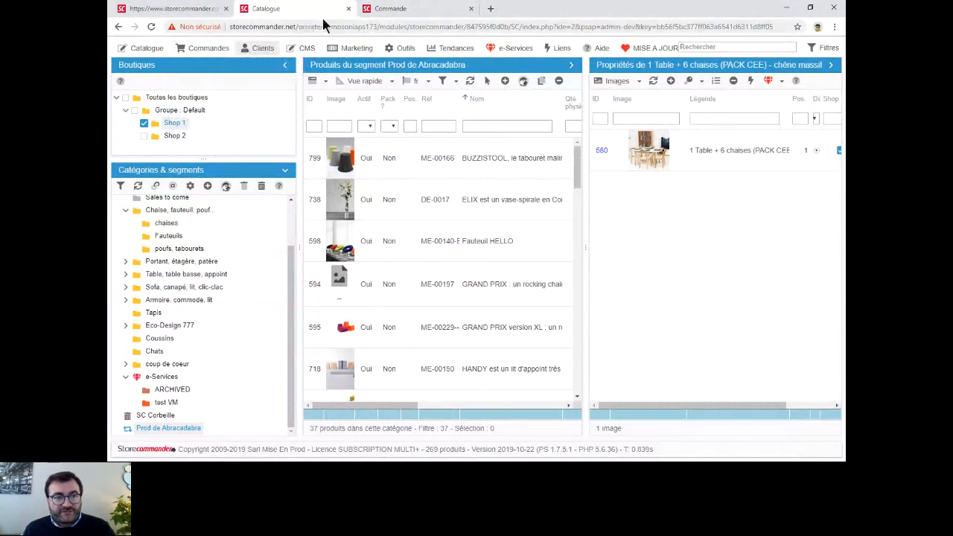
{"action": "left_click", "coordinate": [405, 10]}
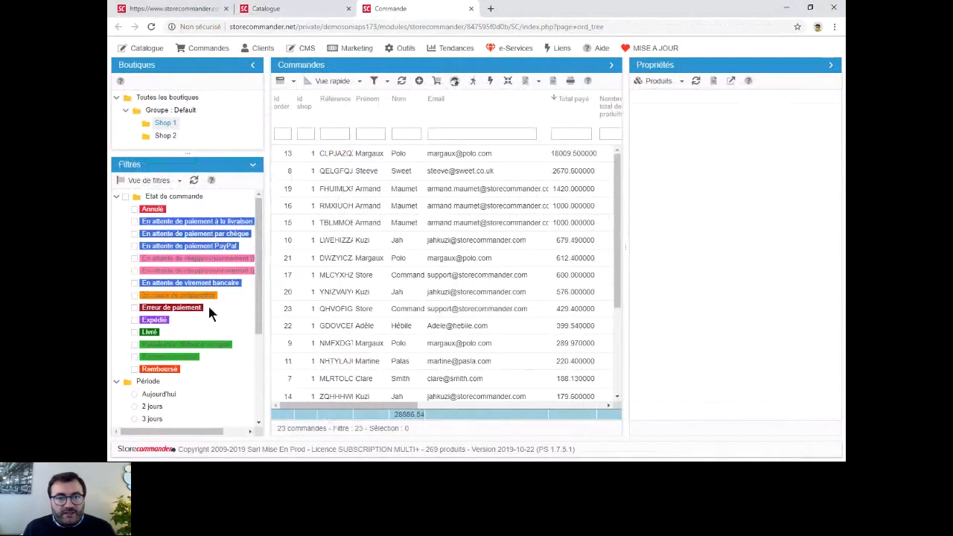
{"action": "scroll", "coordinate": [245, 254], "scroll_direction": "down", "scroll_amount": 3}
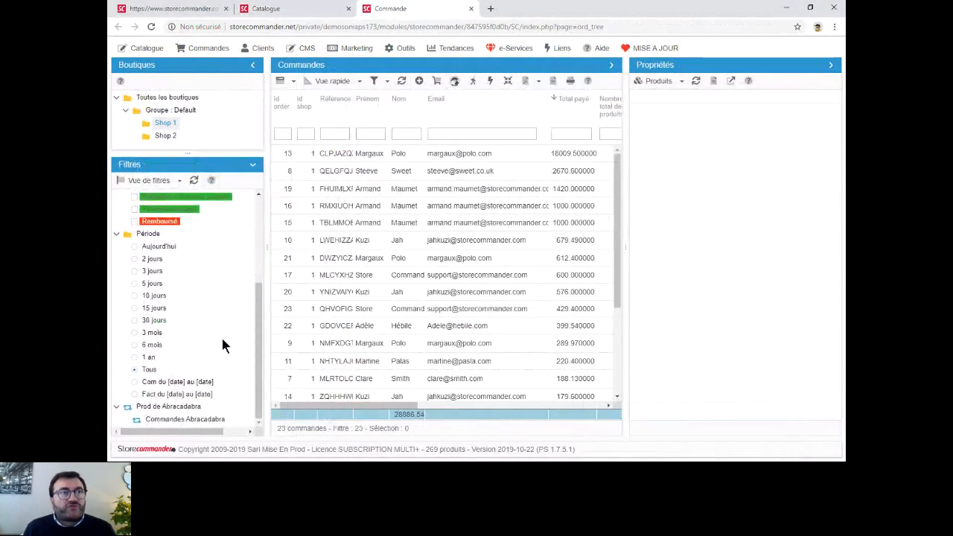
{"action": "left_click", "coordinate": [185, 422]}
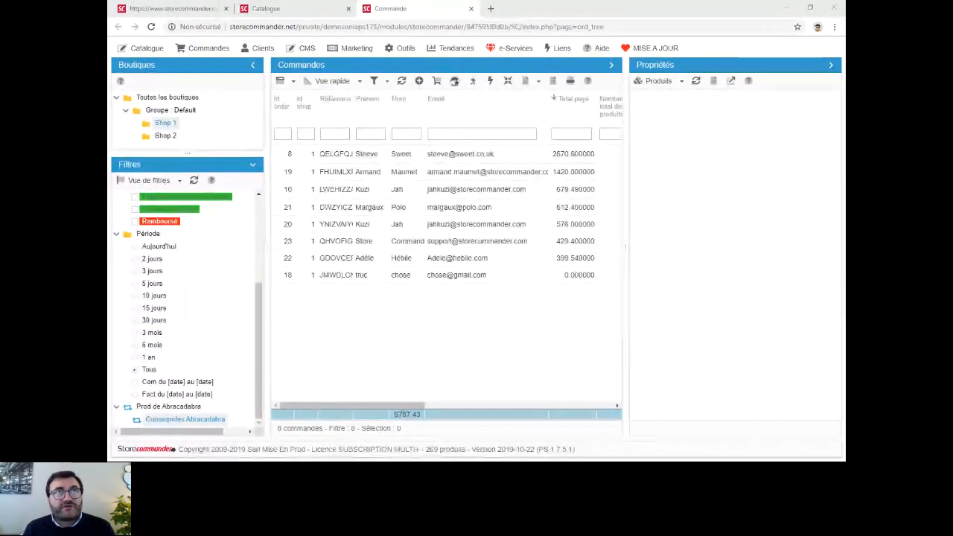
- Return to the catalogue and show the sales statistics of the ELIX vase product
{"action": "left_click", "coordinate": [290, 10]}
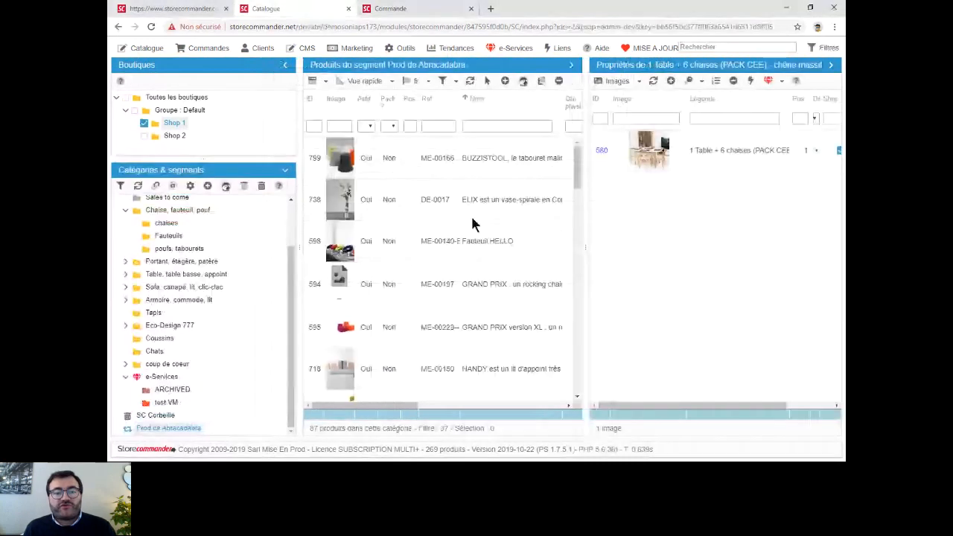
{"action": "left_click", "coordinate": [523, 188]}
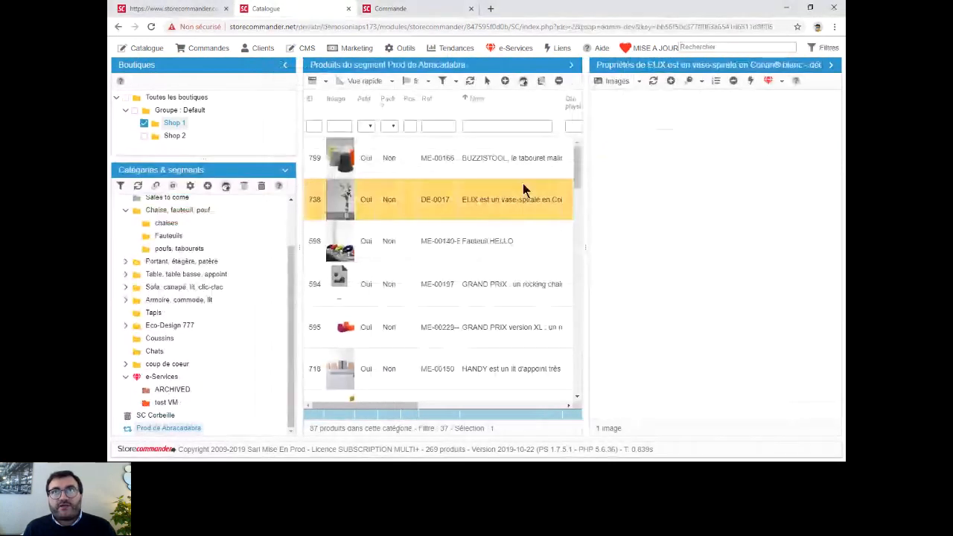
{"action": "left_click", "coordinate": [612, 83]}
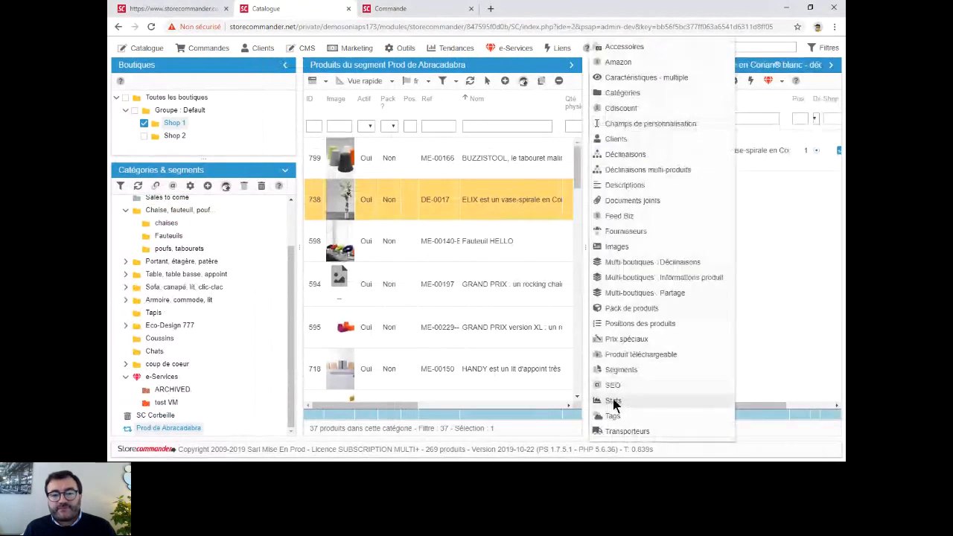
{"action": "left_click", "coordinate": [618, 401]}
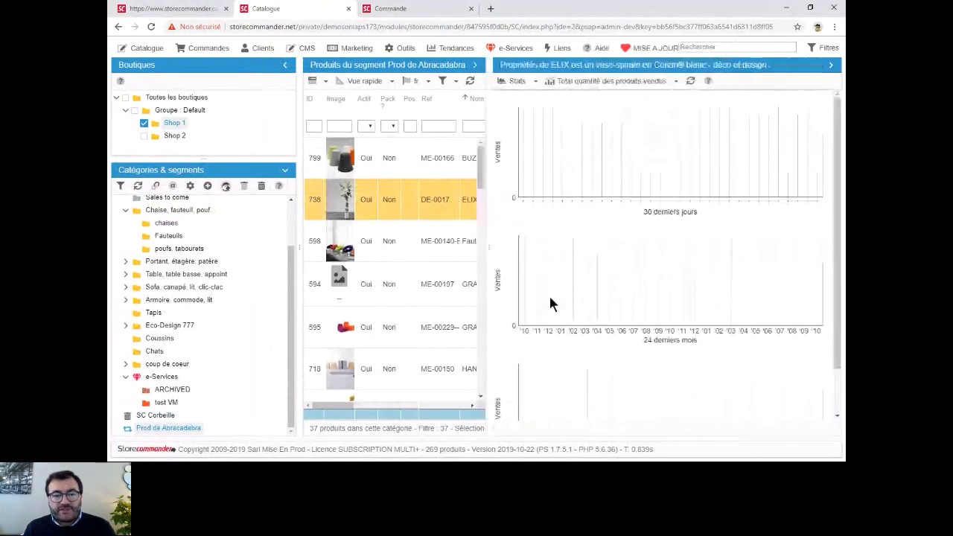
{"action": "left_click", "coordinate": [410, 340], "text": "shift"}
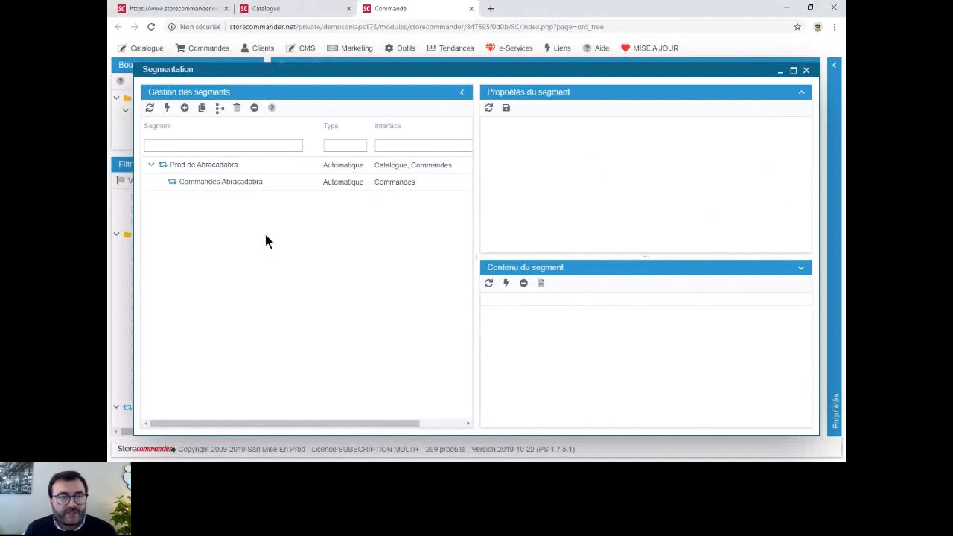
- Add a manual segment in the segmentation manager and name it "Liste commandes Poitiers"
{"action": "double_click", "coordinate": [199, 199]}
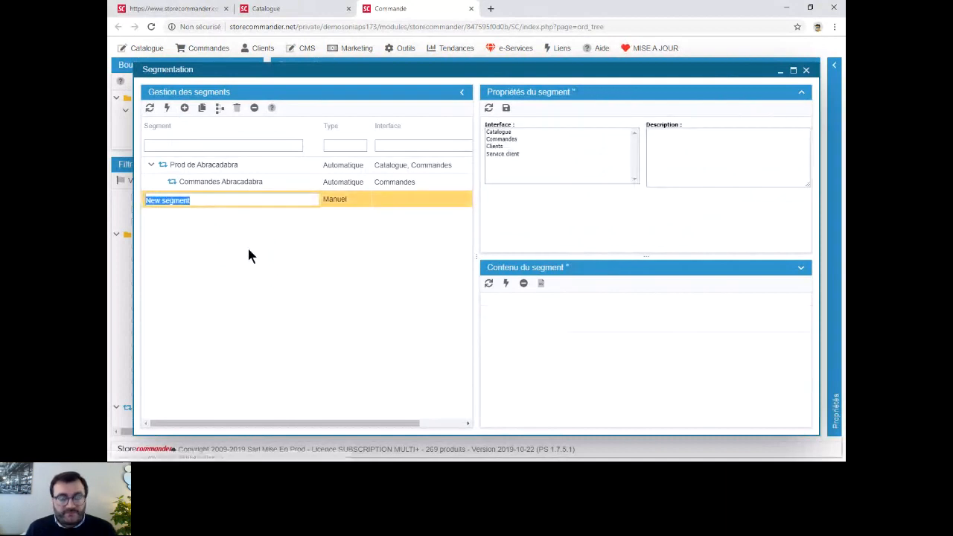
{"action": "type", "text": "Liste"}
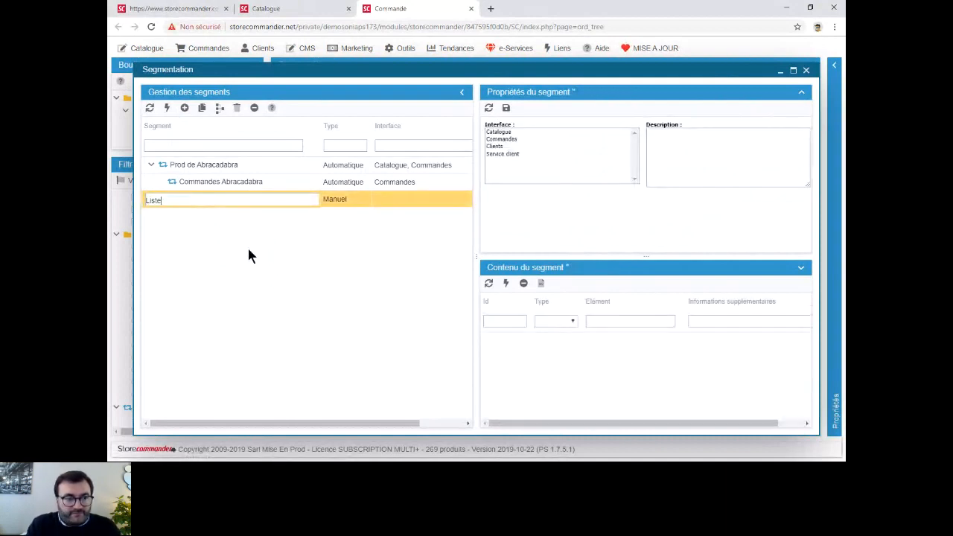
{"action": "type", "text": " c"}
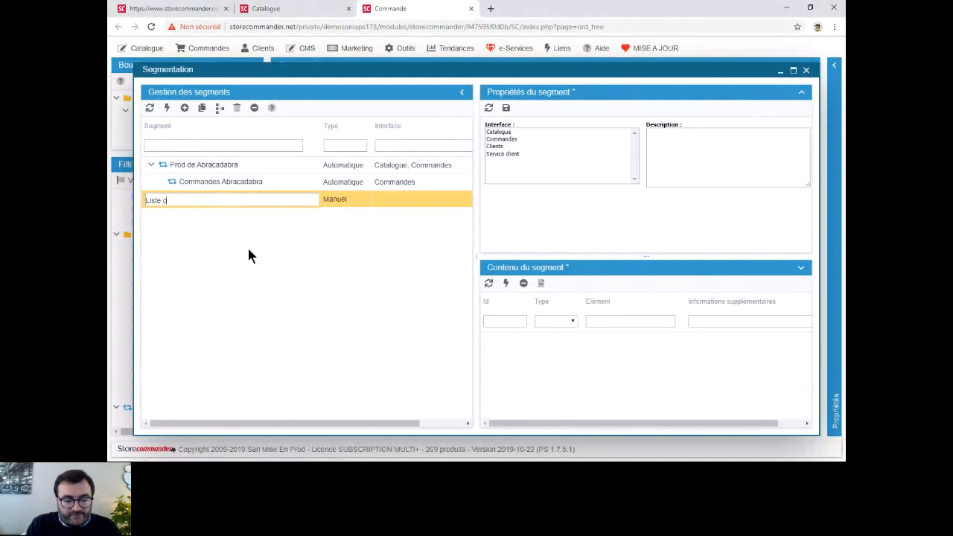
{"action": "type", "text": "lient"}
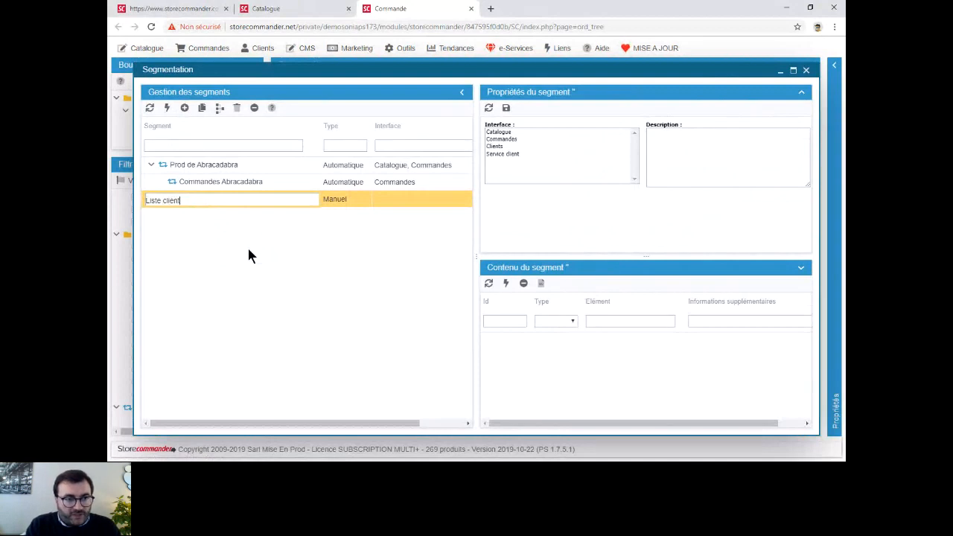
{"action": "key", "text": "BackSpace"}
{"action": "key", "text": "BackSpace"}
{"action": "key", "text": "BackSpace"}
{"action": "key", "text": "BackSpace"}
{"action": "key", "text": "BackSpace"}
{"action": "type", "text": "commandes"}
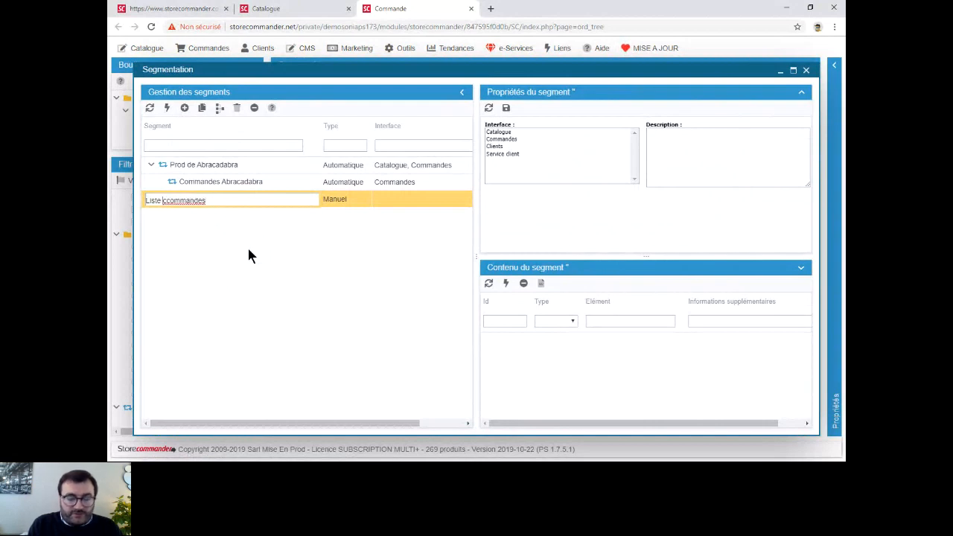
{"action": "key", "text": "BackSpace"}
{"action": "key", "text": "End"}
{"action": "type", "text": "P"}
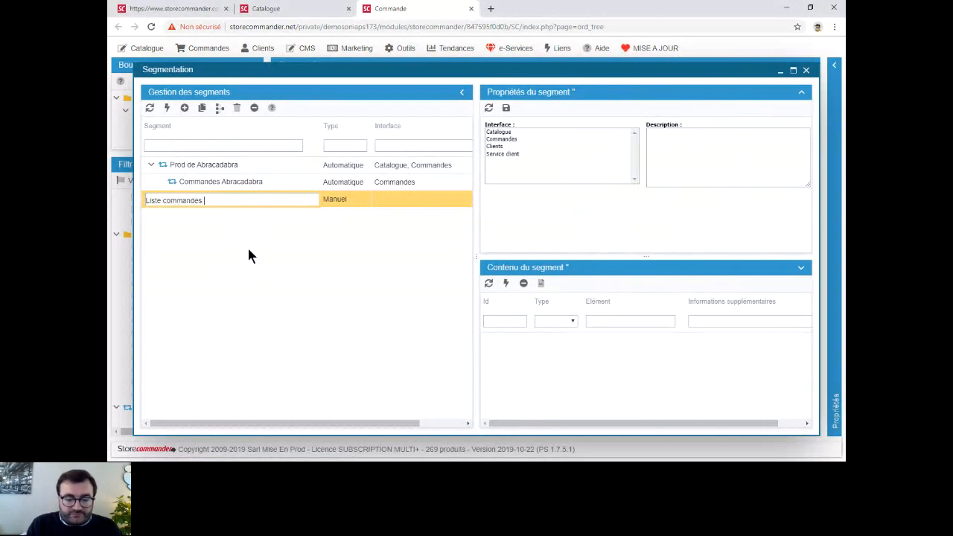
{"action": "type", "text": "oitiers"}
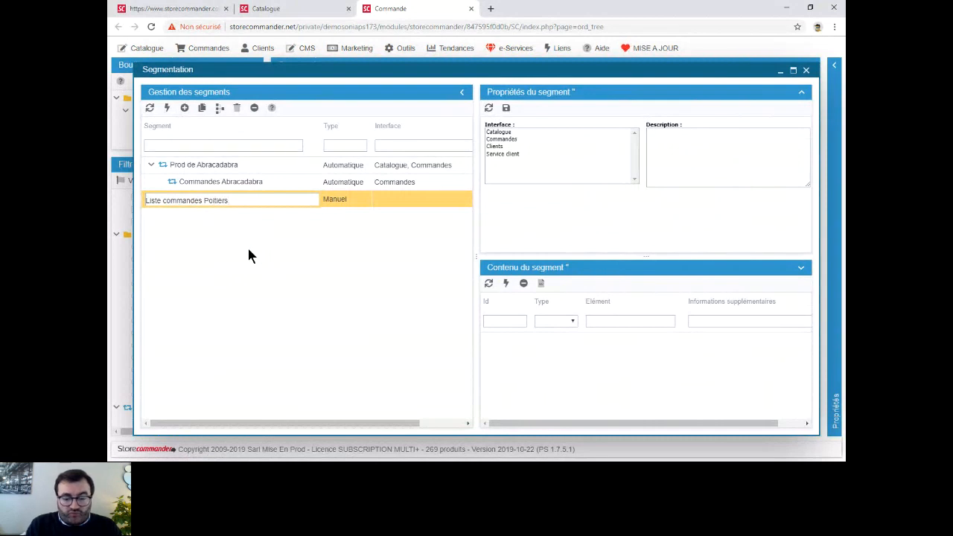
{"action": "key", "text": "Return"}
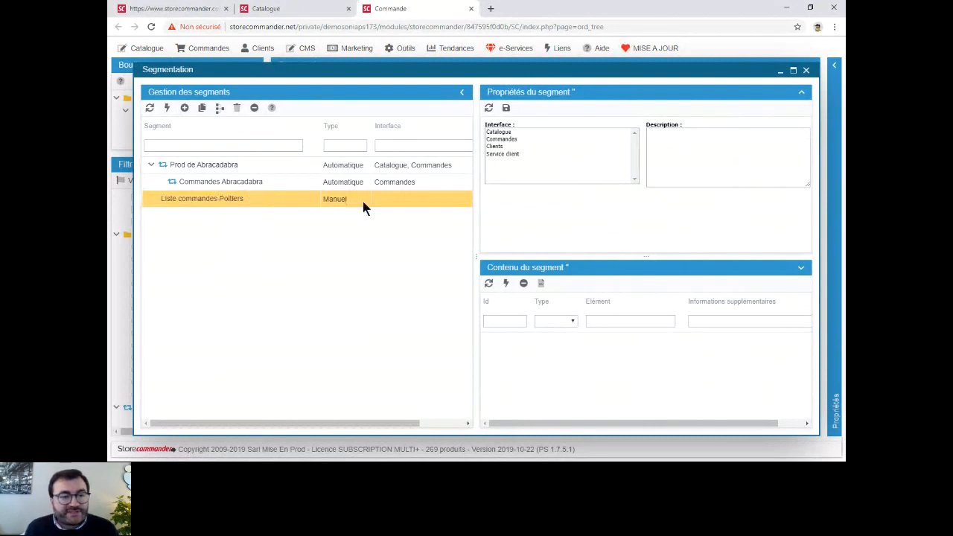
- Assign the new manual segment to the Commandes and Clients interfaces and save its properties
{"action": "left_click", "coordinate": [514, 140]}
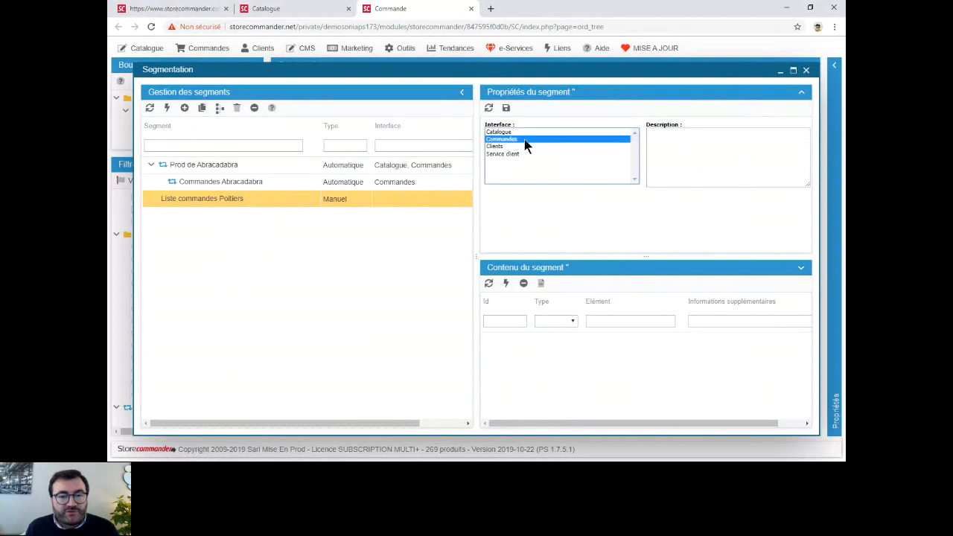
{"action": "left_click", "coordinate": [519, 147], "text": "ctrl"}
{"action": "left_click", "coordinate": [506, 108]}
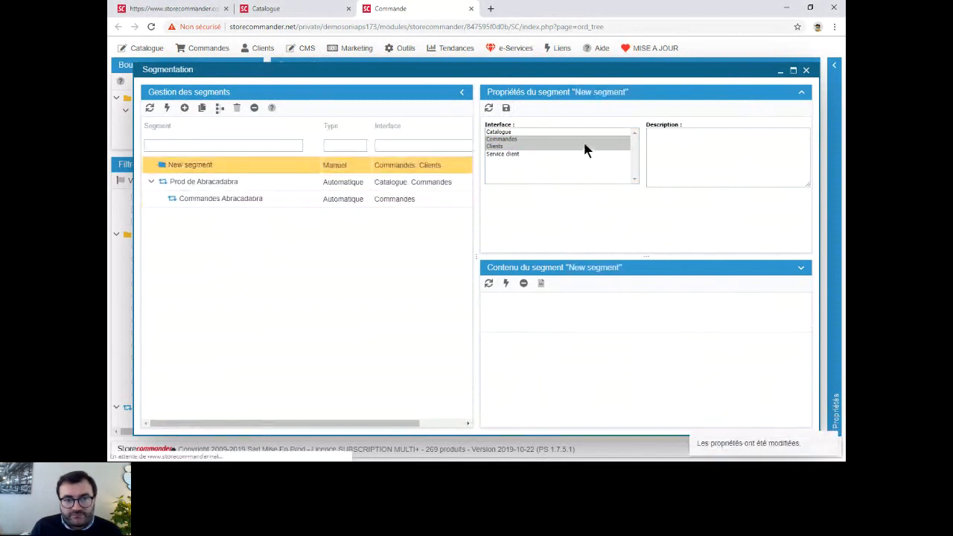
- Rename the segment "New segment" as "Liste commandes Poitiers"
{"action": "double_click", "coordinate": [201, 166]}
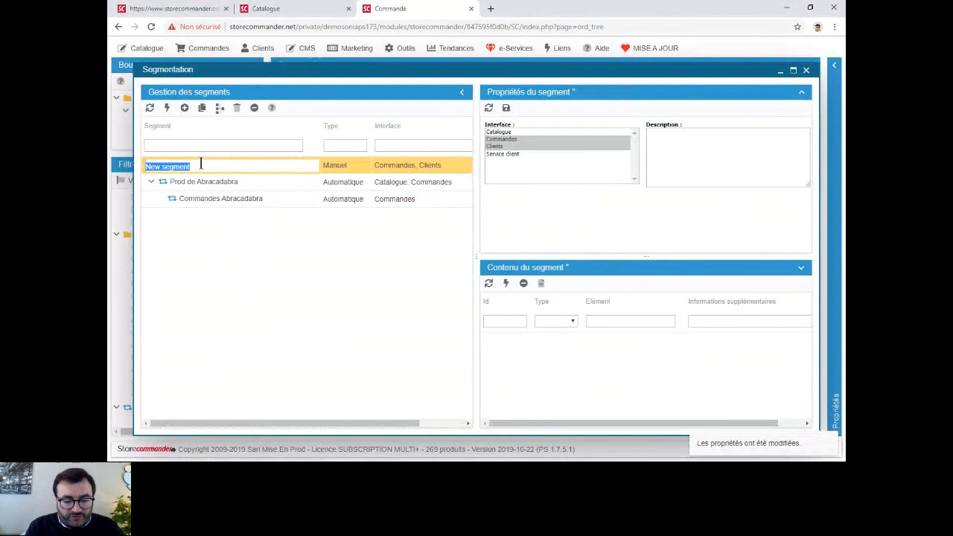
{"action": "type", "text": "Liste commandes Poitiers"}
{"action": "key", "text": "Return"}
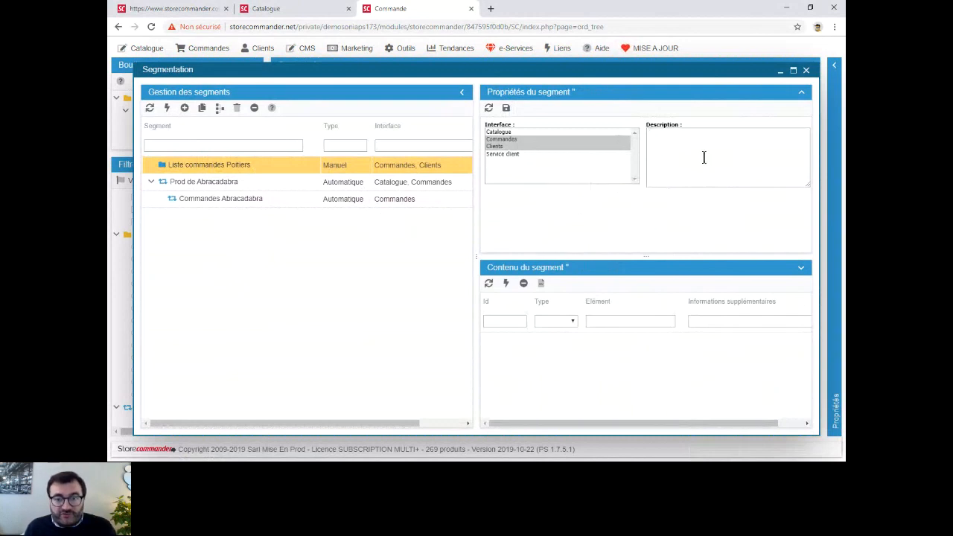
- Add the four Poitiers orders to the manual segment "Liste commandes Poitiers" and display the segment's orders
{"action": "left_click", "coordinate": [805, 71]}
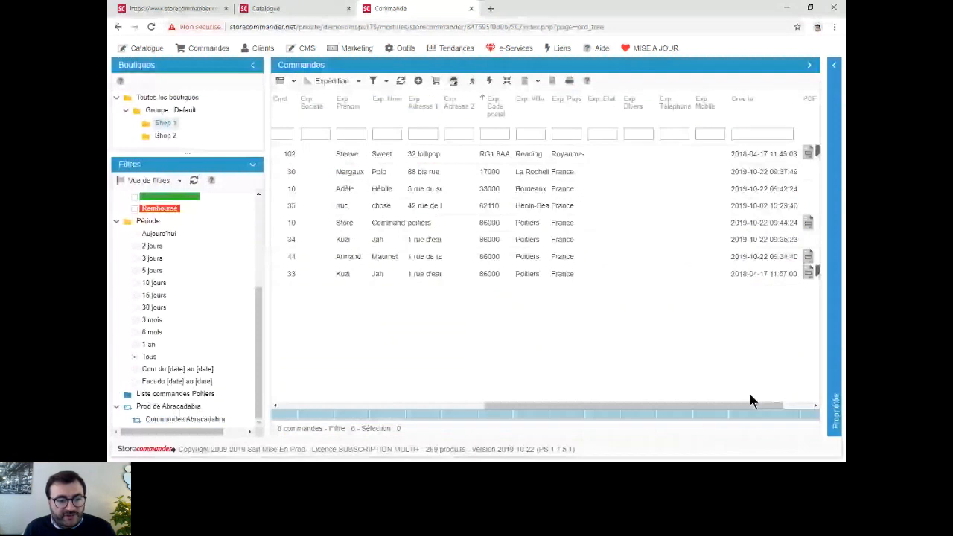
{"action": "left_click", "coordinate": [185, 395]}
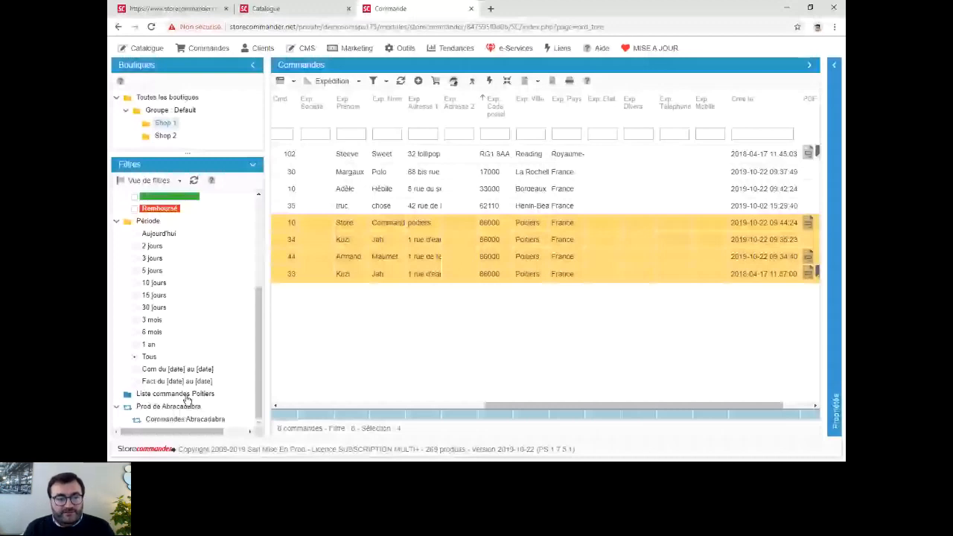
{"action": "left_click", "coordinate": [186, 396]}
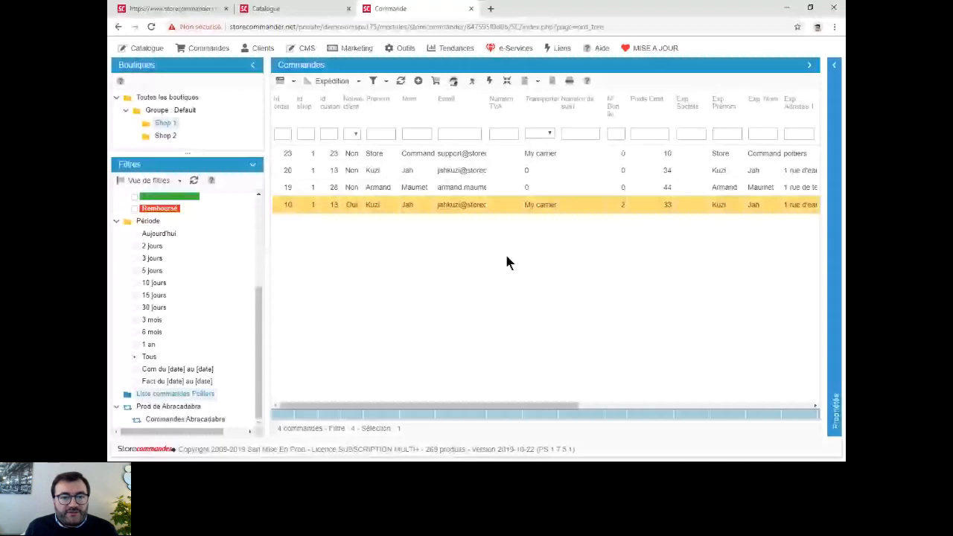
{"action": "left_click", "coordinate": [450, 132]}
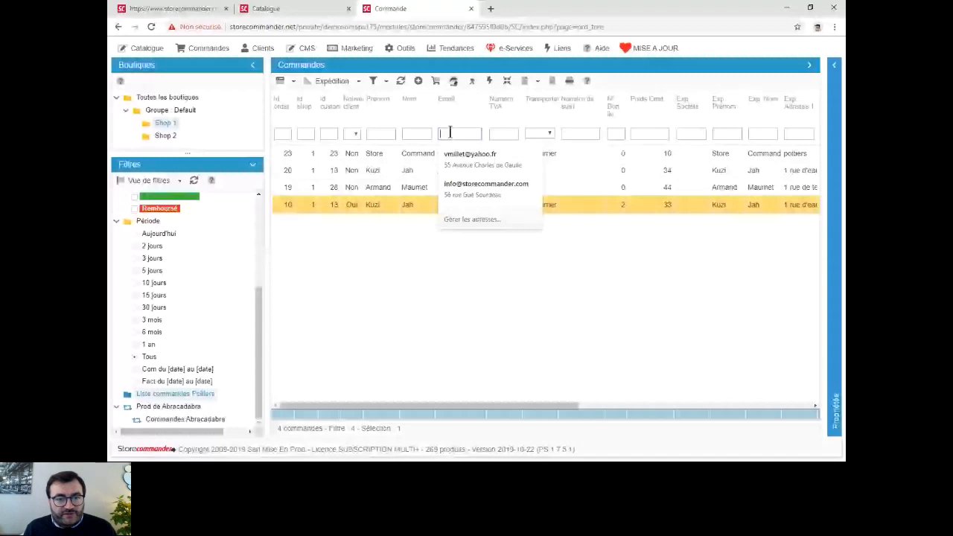
{"action": "left_click", "coordinate": [429, 135]}
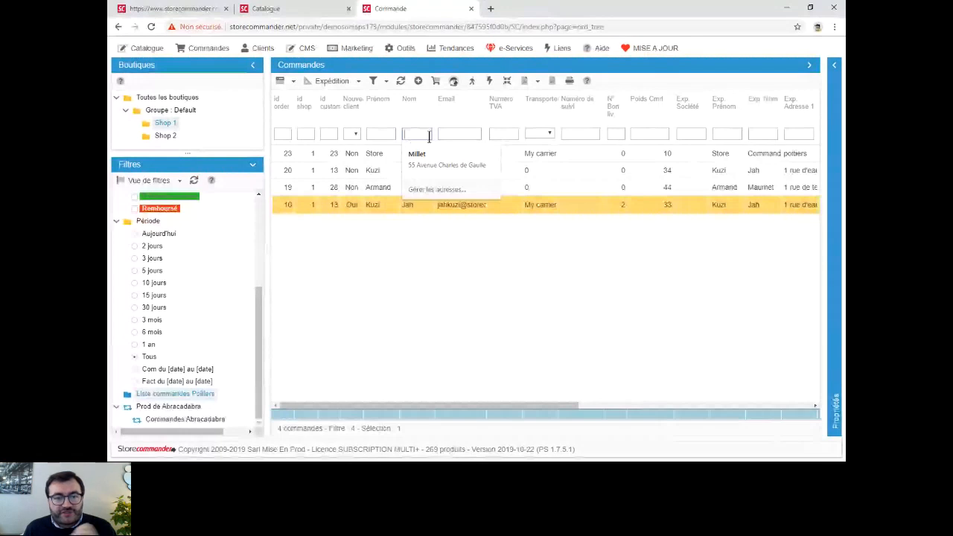
{"action": "left_click", "coordinate": [437, 189]}
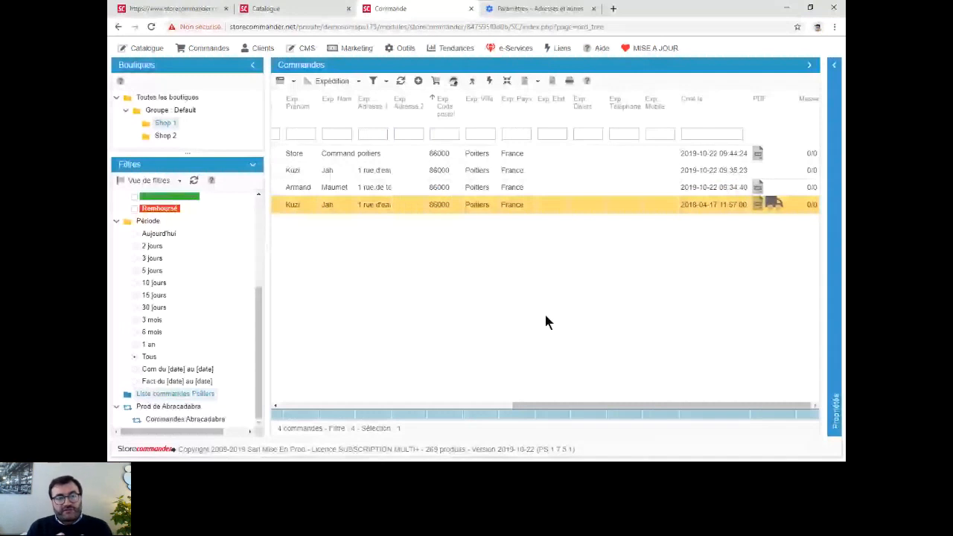
- Show the webinar agenda page, highlight "Segmentation des données" and return to the agenda after a look at the catalogue
{"action": "left_click", "coordinate": [195, 10]}
{"action": "left_click_drag", "start_coordinate": [303, 185], "coordinate": [542, 192]}
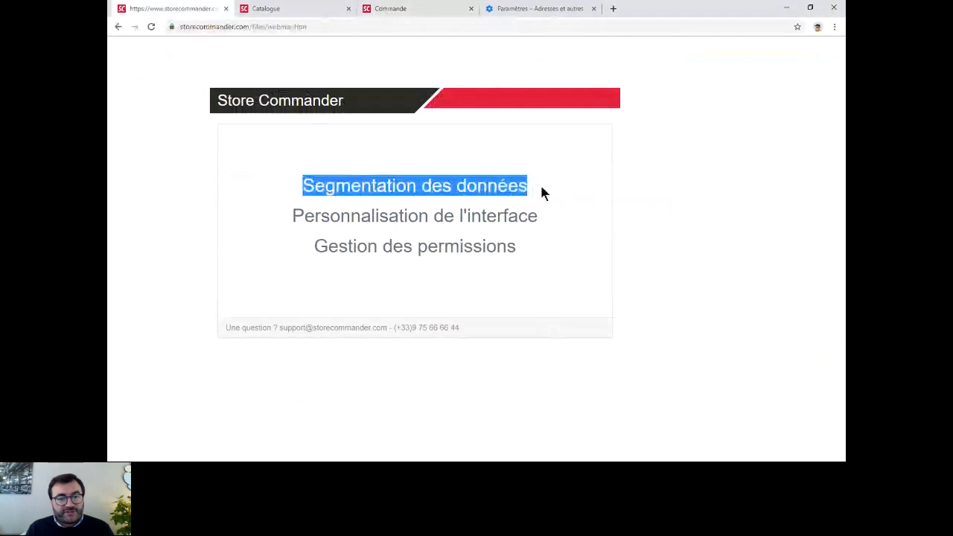
{"action": "left_click", "coordinate": [580, 189]}
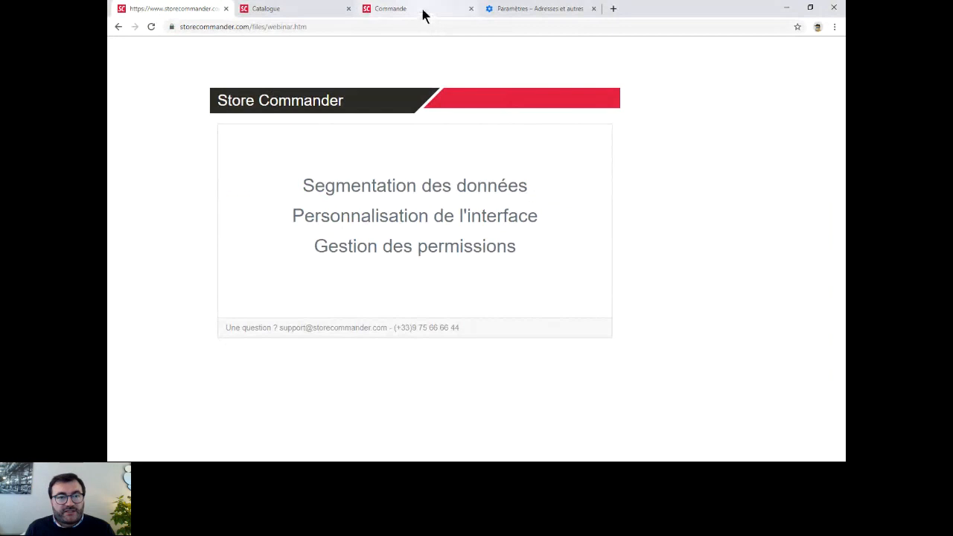
{"action": "left_click", "coordinate": [308, 16]}
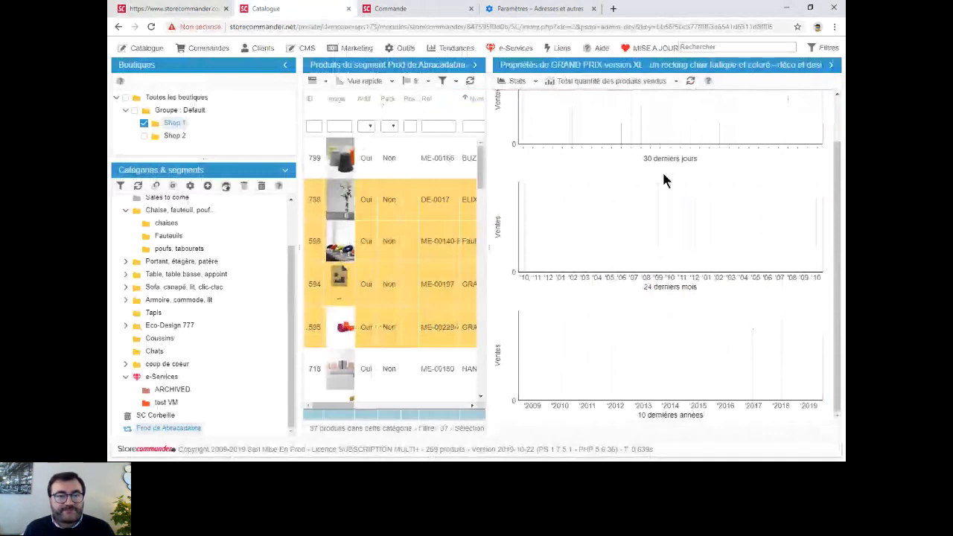
{"action": "key", "text": "ctrl+1"}
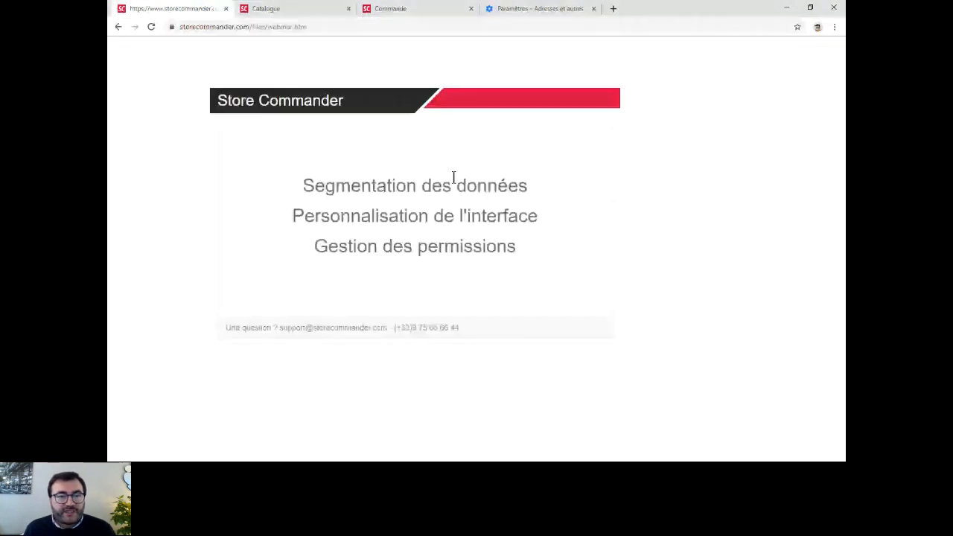
- On the orders page, move the interface customisation window aside and compare the Vue rapide and Expédition views of the orders grid
{"action": "left_click", "coordinate": [391, 13]}
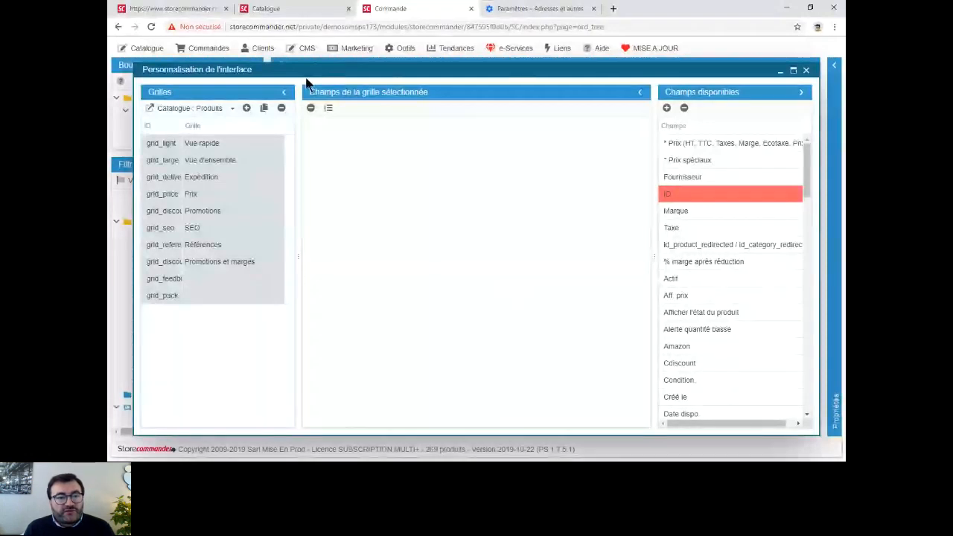
{"action": "left_click_drag", "start_coordinate": [306, 82], "coordinate": [359, 84]}
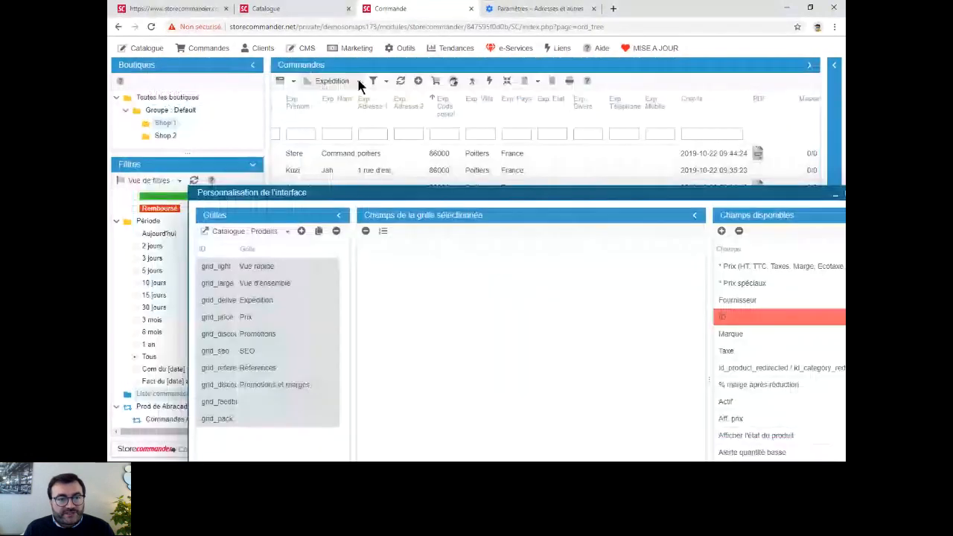
{"action": "left_click", "coordinate": [359, 82]}
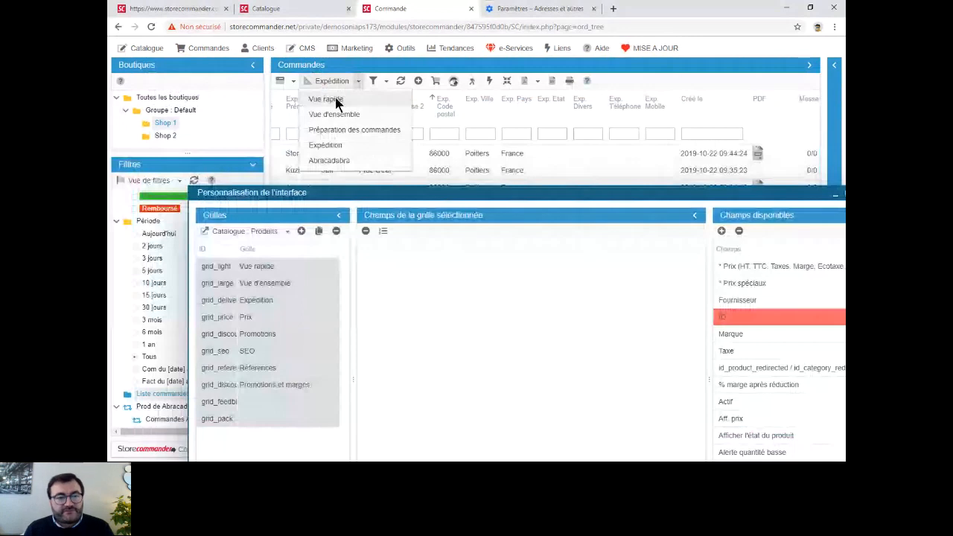
{"action": "left_click", "coordinate": [336, 100]}
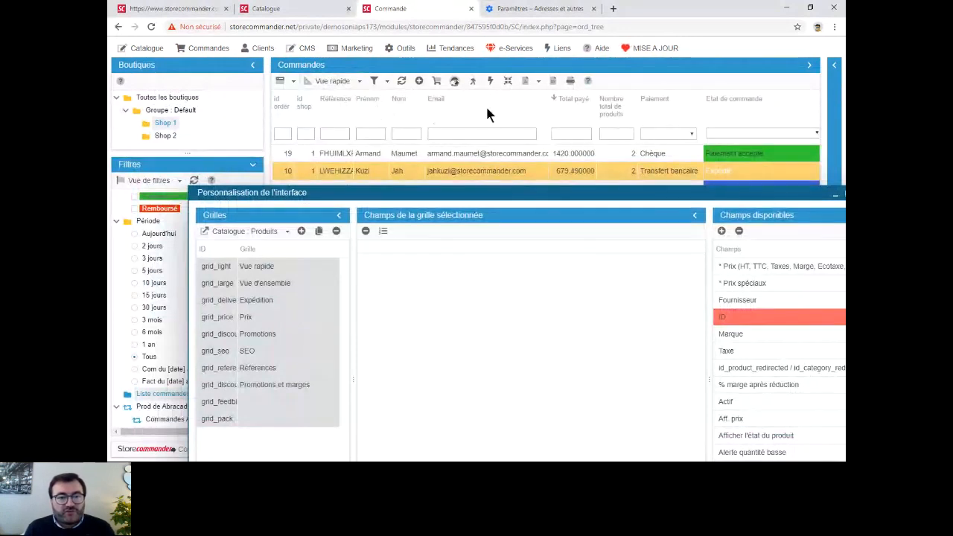
{"action": "left_click", "coordinate": [331, 81]}
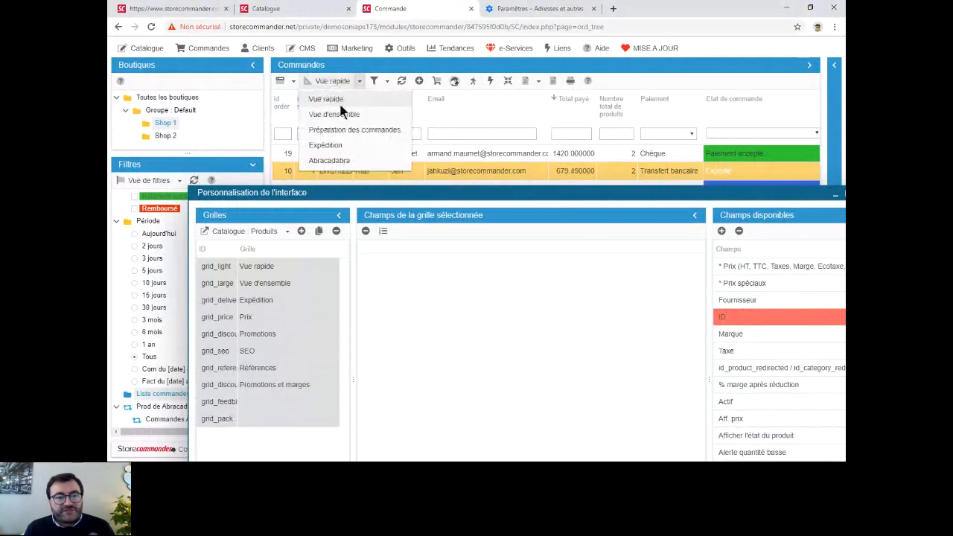
{"action": "left_click", "coordinate": [325, 146]}
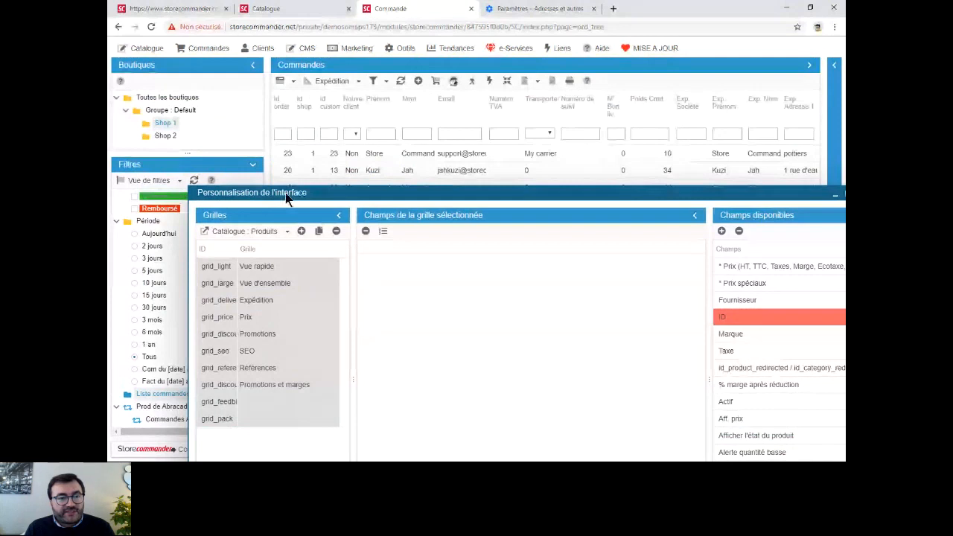
- Examine the field settings of the Vue rapide grid for Catalogue : Produits in the interface customisation window
{"action": "left_click_drag", "start_coordinate": [286, 197], "coordinate": [243, 108]}
{"action": "left_click", "coordinate": [245, 142]}
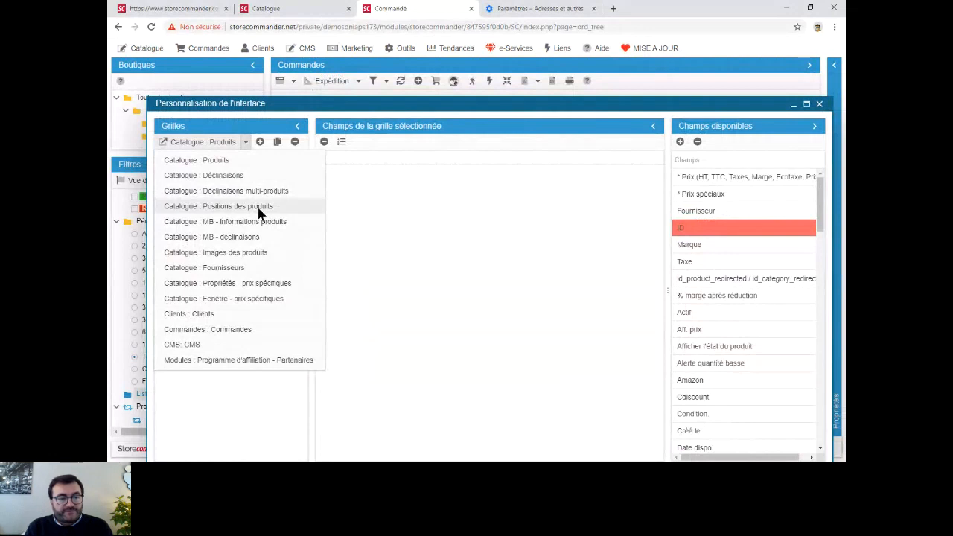
{"action": "left_click", "coordinate": [255, 166]}
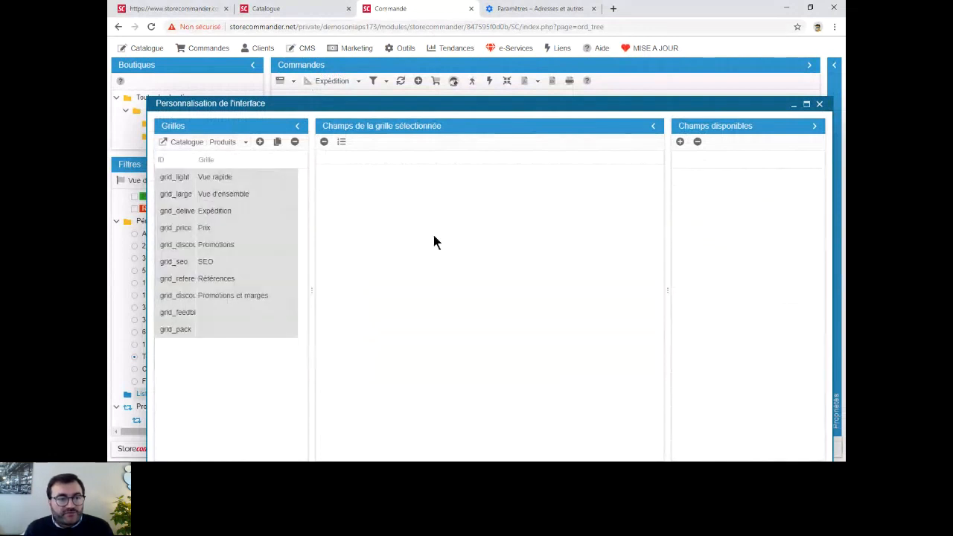
{"action": "left_click", "coordinate": [234, 174]}
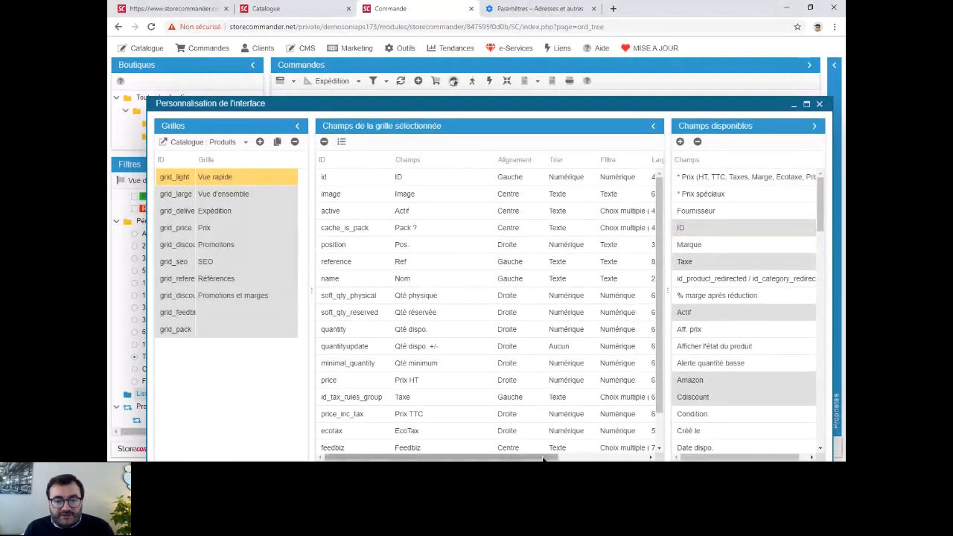
{"action": "left_click_drag", "start_coordinate": [546, 457], "coordinate": [637, 457]}
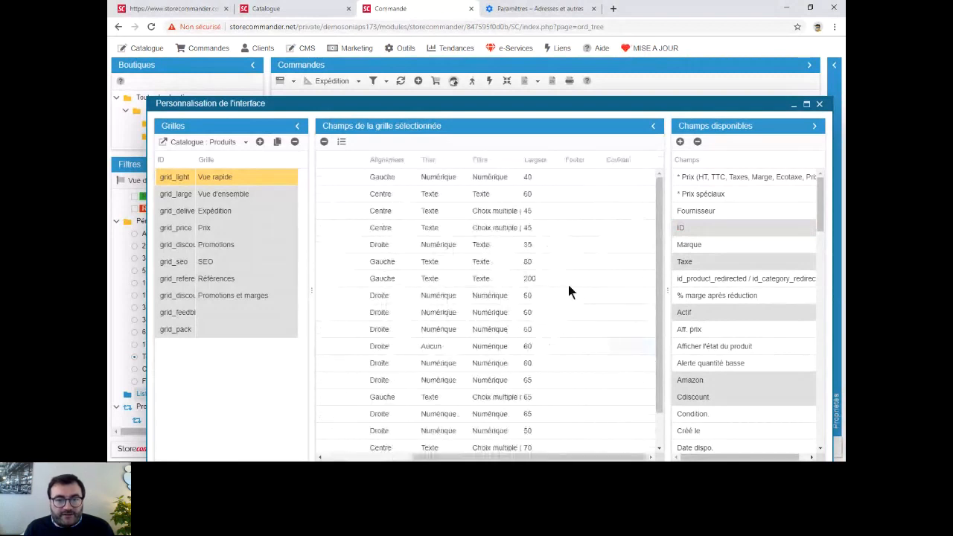
{"action": "scroll", "coordinate": [581, 245], "scroll_direction": "down", "scroll_amount": 1}
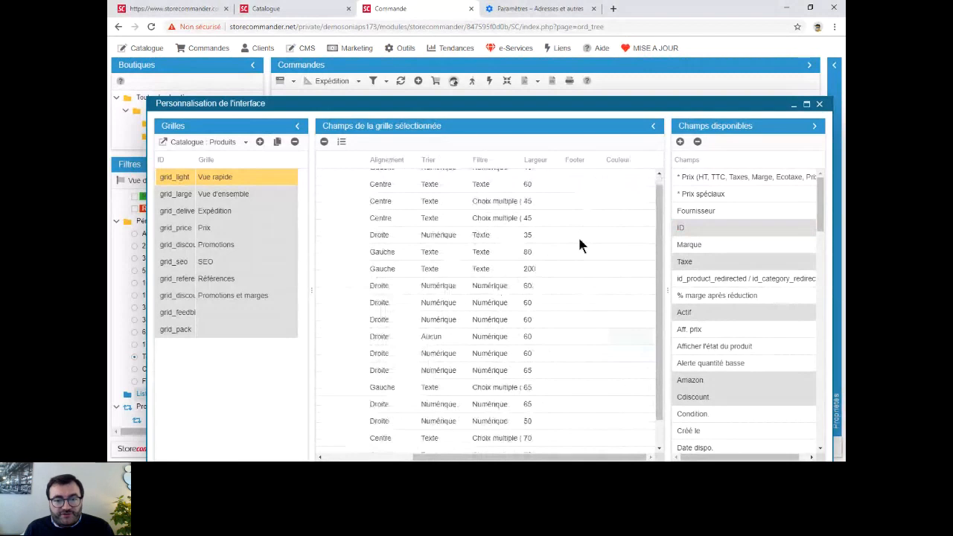
{"action": "scroll", "coordinate": [577, 235], "scroll_direction": "down", "scroll_amount": 3}
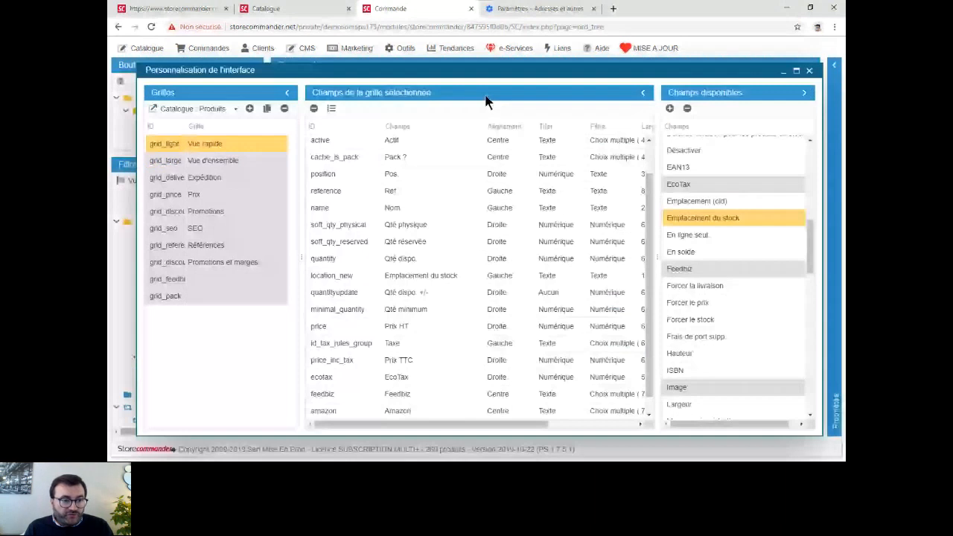
- Display the fields of the Abracadabra grid for Commandes : Commandes in the interface customisation
{"action": "left_click", "coordinate": [178, 113]}
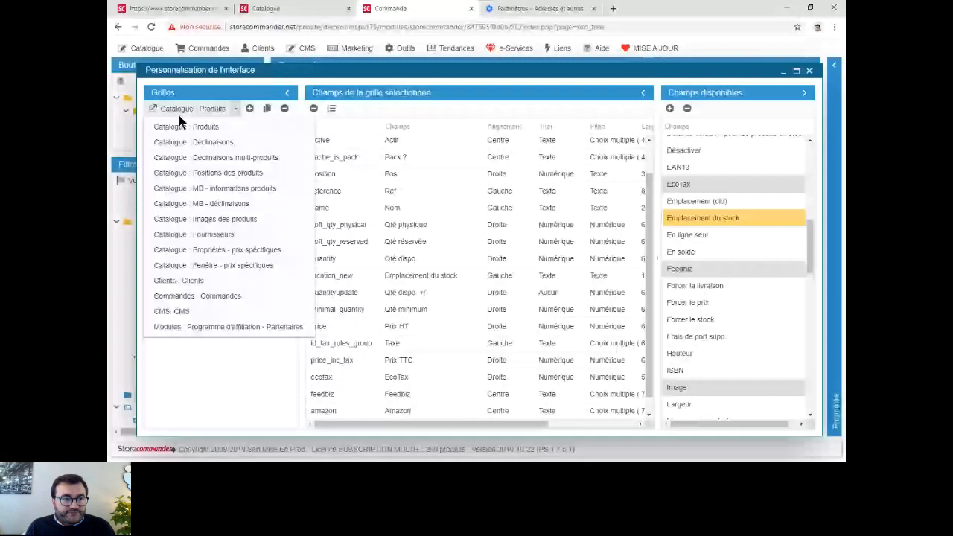
{"action": "left_click", "coordinate": [200, 296]}
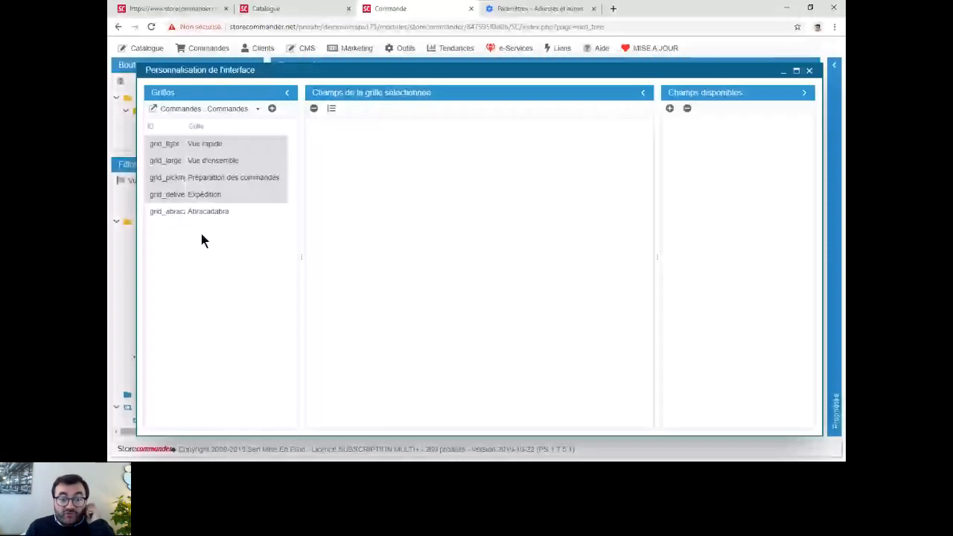
{"action": "left_click", "coordinate": [219, 213]}
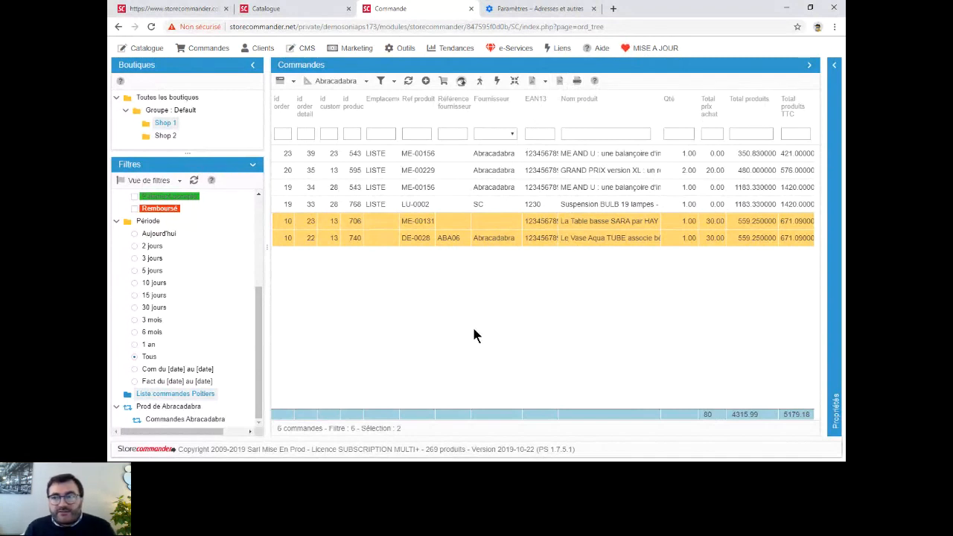
- Reopen the interface customisation from the catalogue and review the advanced property types offered for custom fields in the product grids
{"action": "left_click", "coordinate": [177, 11]}
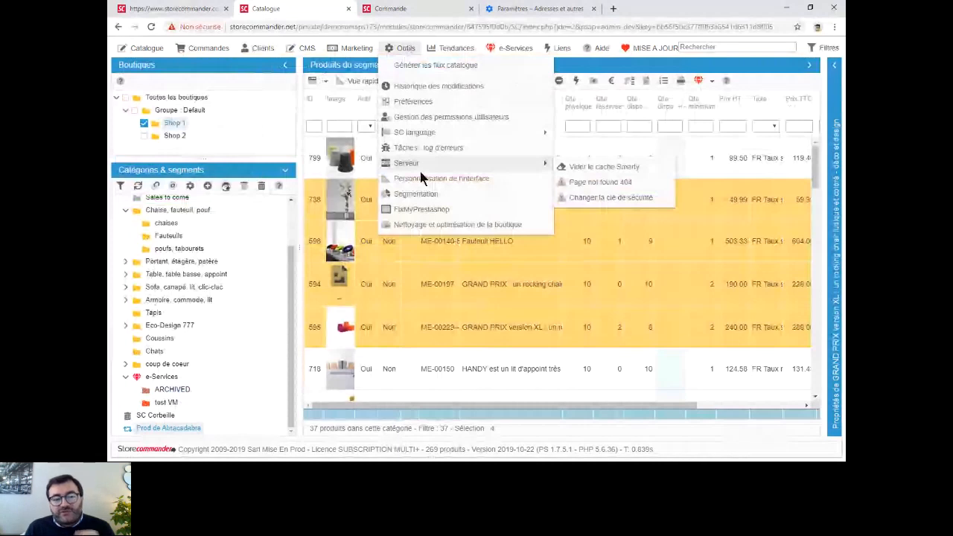
{"action": "left_click", "coordinate": [420, 176]}
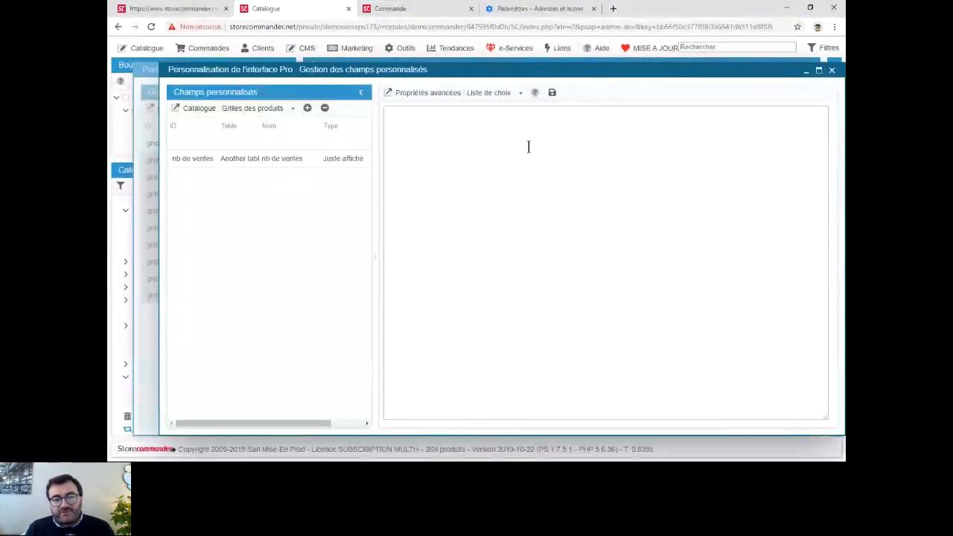
{"action": "left_click_drag", "start_coordinate": [751, 73], "coordinate": [741, 191]}
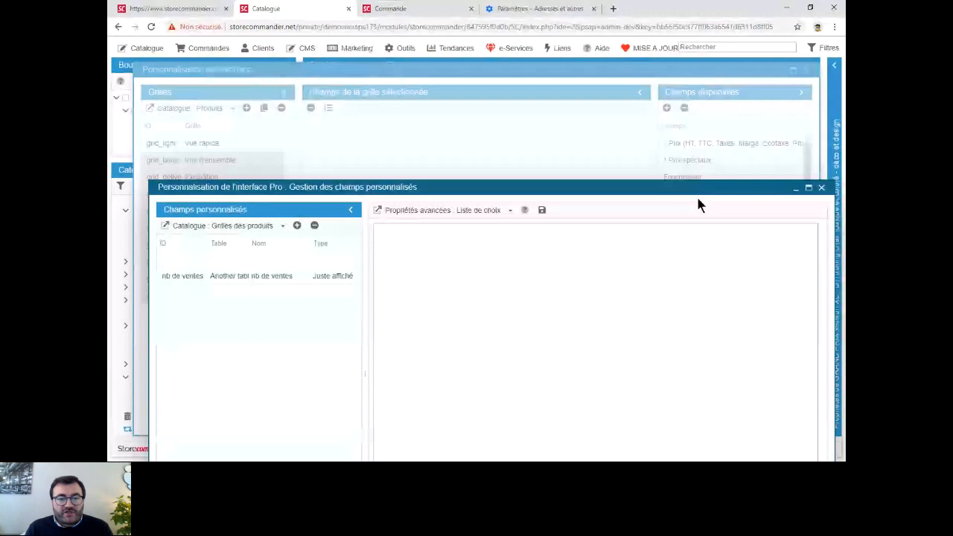
{"action": "left_click", "coordinate": [495, 210]}
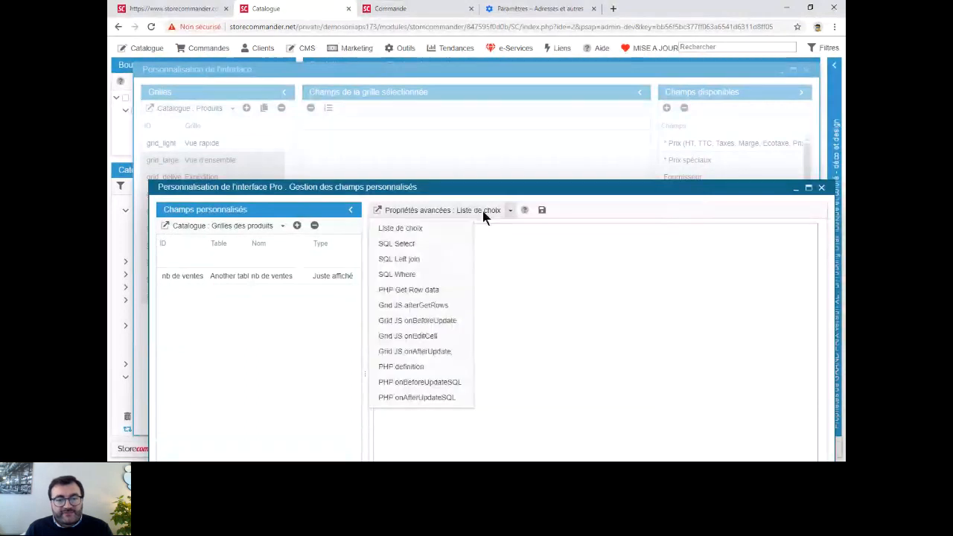
{"action": "left_click", "coordinate": [618, 283]}
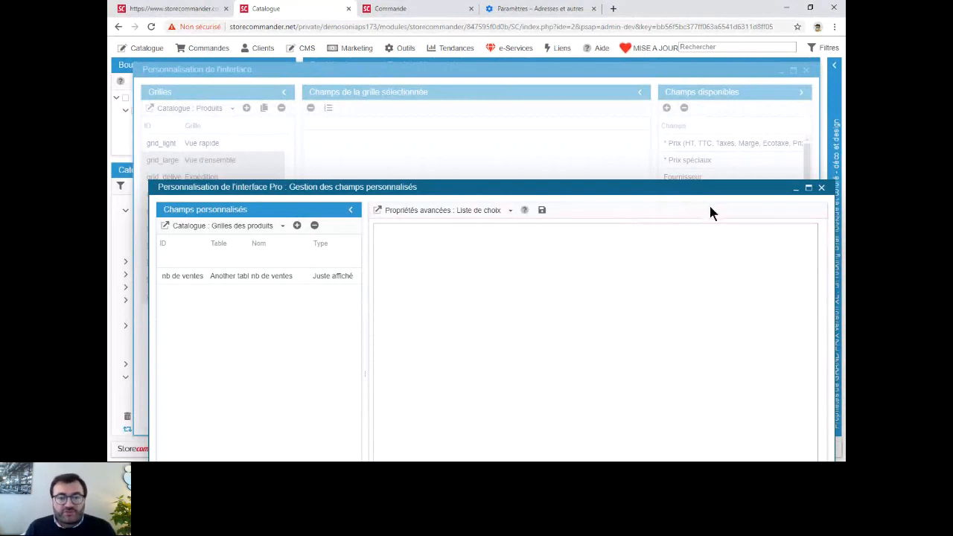
{"action": "left_click", "coordinate": [822, 189]}
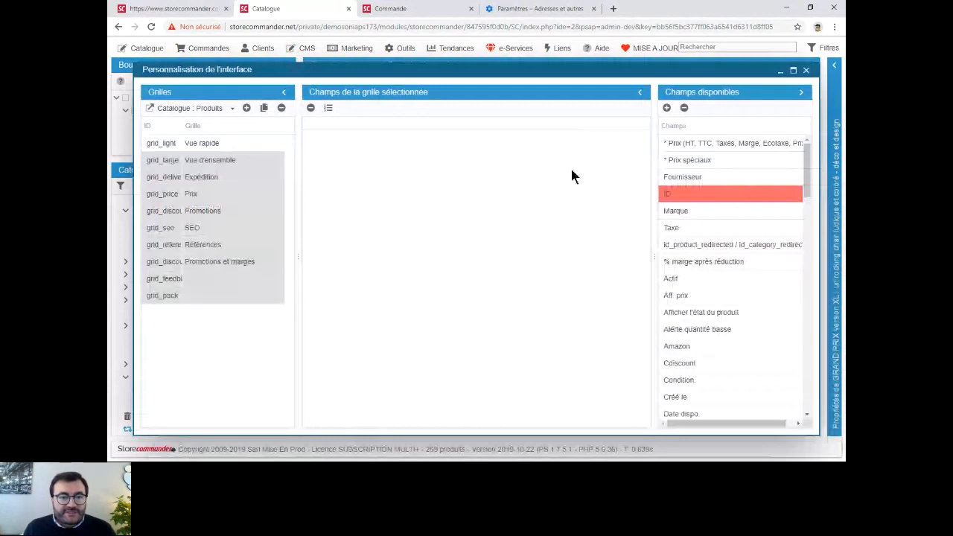
- Highlight "Gestion des permissions" on the webinar agenda page and return to the catalogue
{"action": "left_click", "coordinate": [173, 9]}
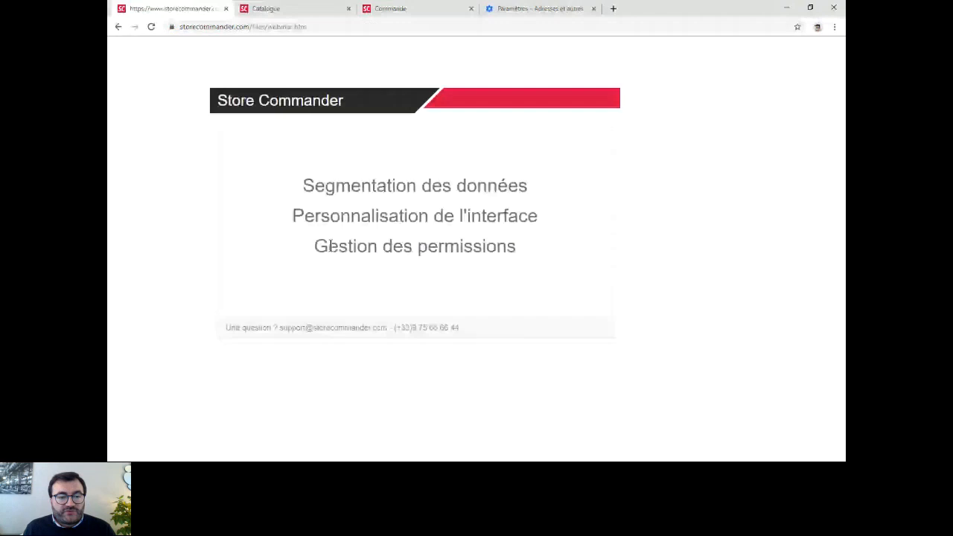
{"action": "triple_click", "coordinate": [330, 247]}
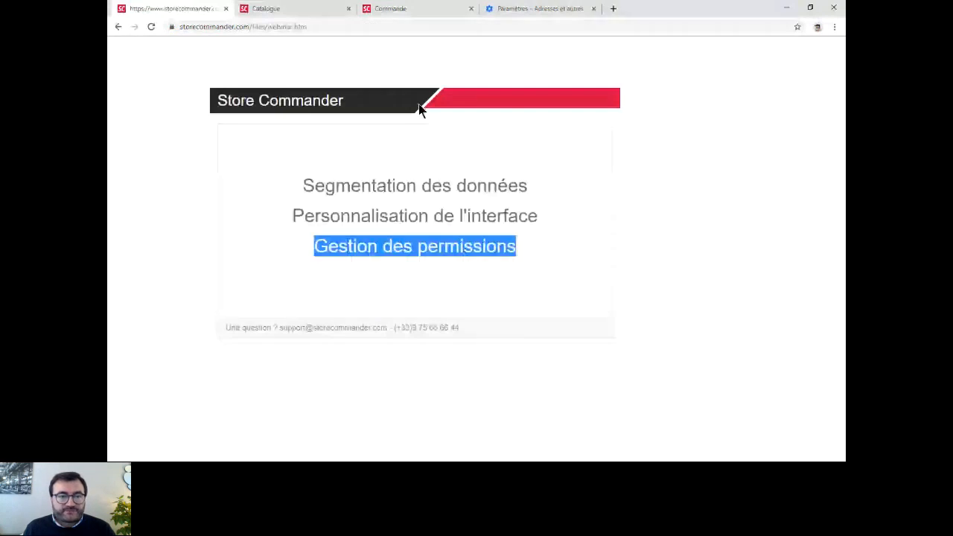
{"action": "left_click", "coordinate": [303, 9]}
- Filter the Traducteur profile's permissions by the name "abra", view them for that profile's employee, and close the user permissions
{"action": "left_click", "coordinate": [364, 154]}
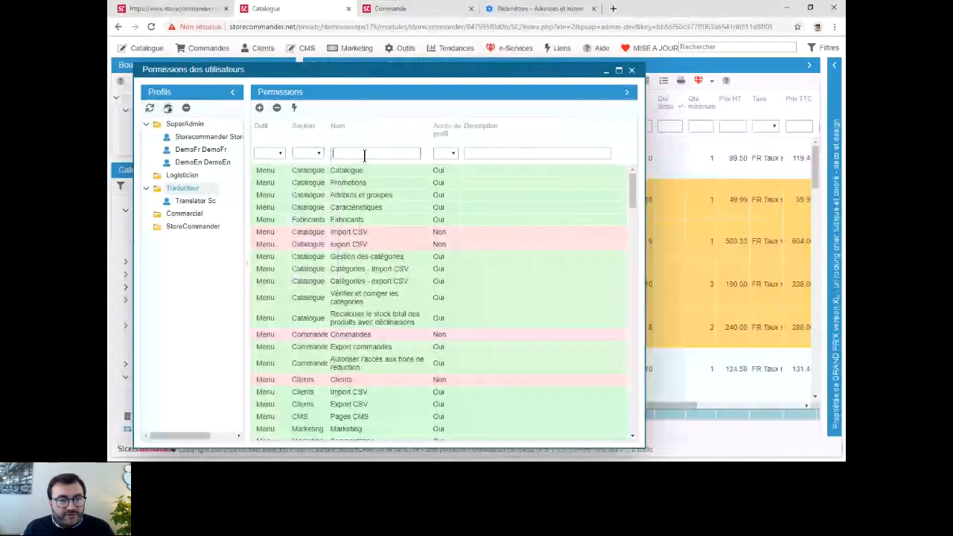
{"action": "type", "text": "abra"}
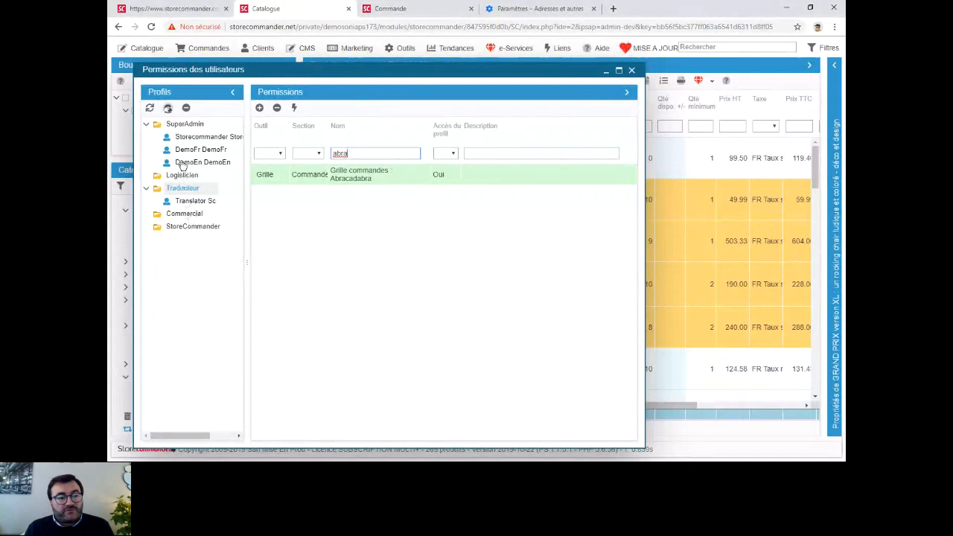
{"action": "left_click", "coordinate": [187, 203]}
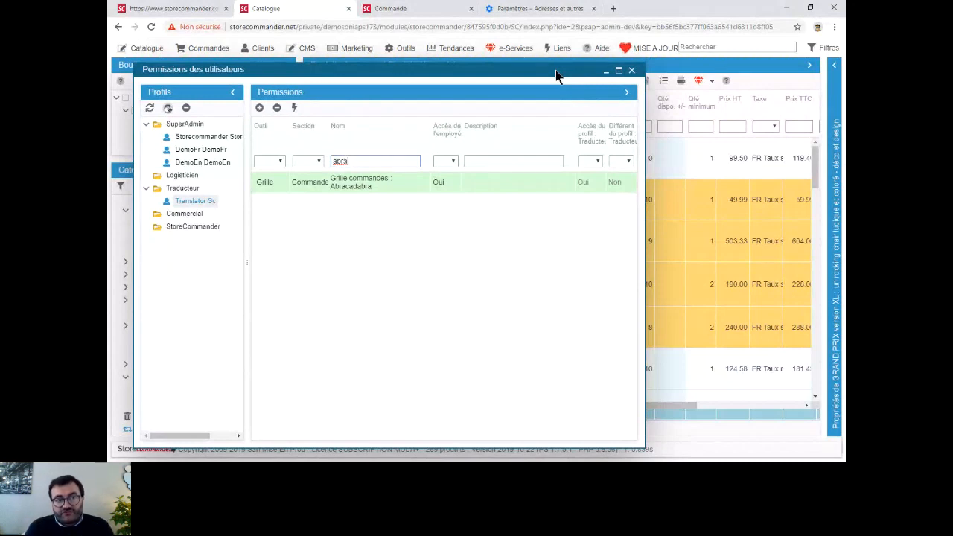
{"action": "left_click", "coordinate": [632, 71]}
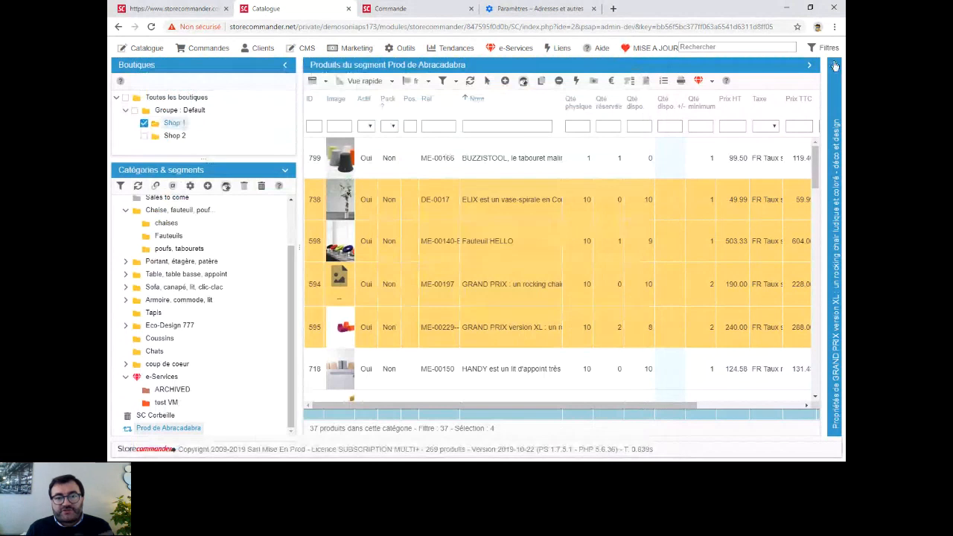
- Expand the properties of the selected catalogue products and list the available property views
{"action": "left_click", "coordinate": [835, 66]}
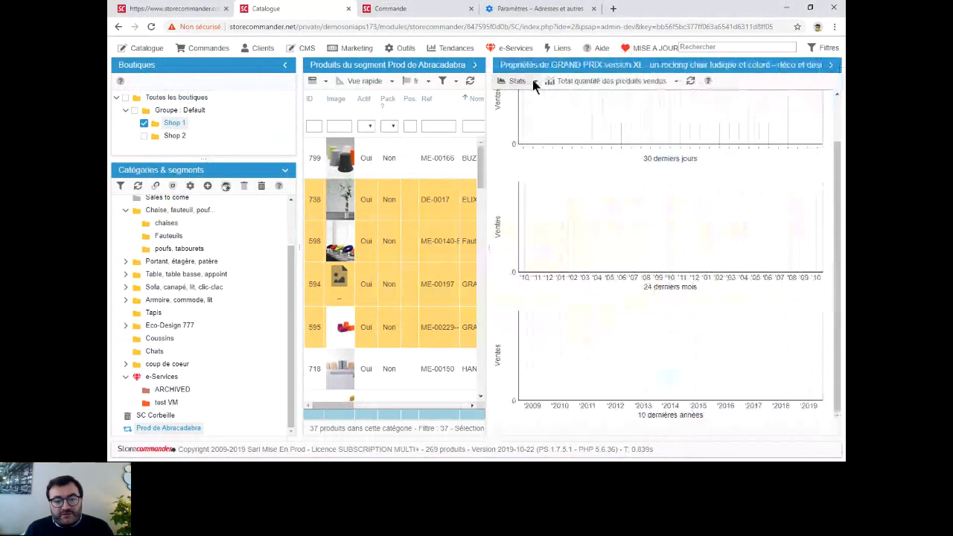
{"action": "left_click", "coordinate": [533, 81]}
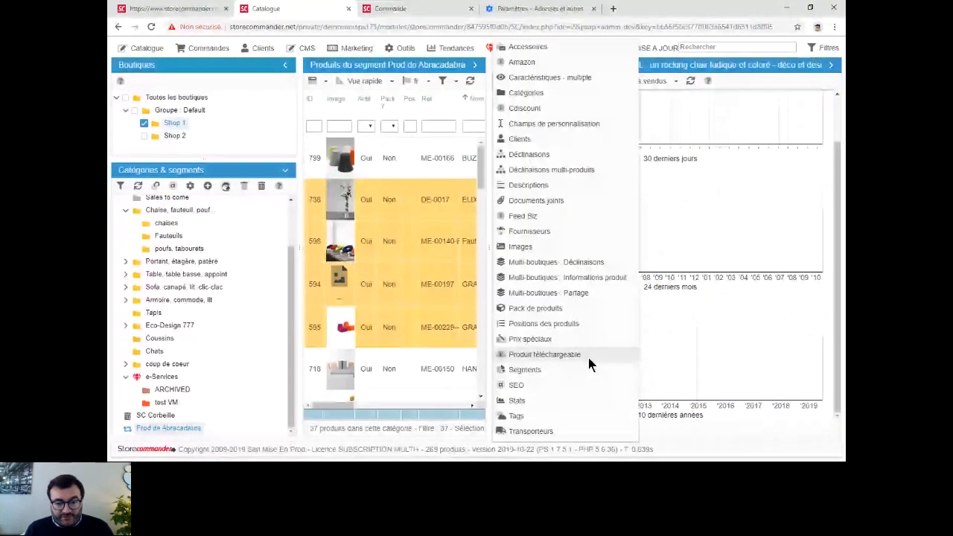
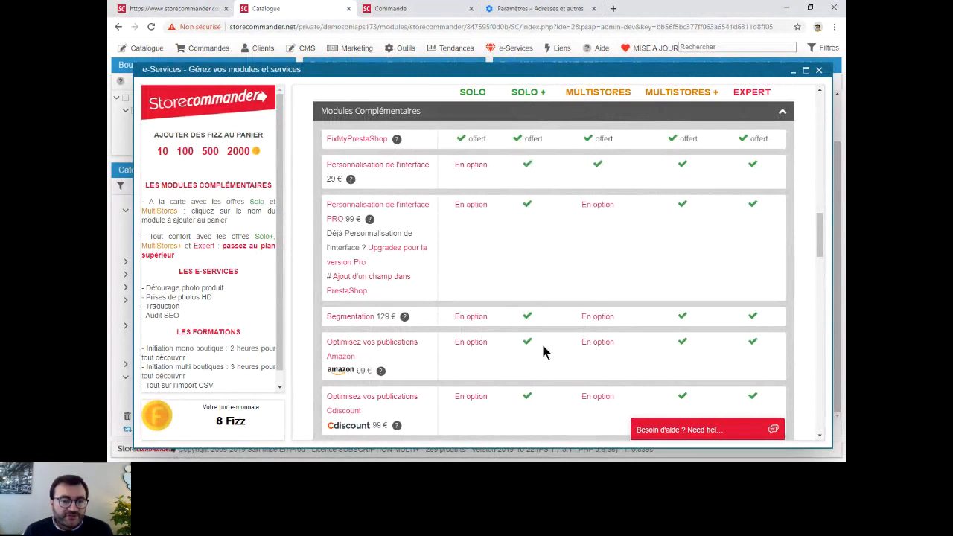
- Compare which Store Commander plans include the complementary modules, including Segmentation and Personnalisation de l'interface PRO, and close the e-Services overview
{"action": "scroll", "coordinate": [543, 347], "scroll_direction": "down", "scroll_amount": 2}
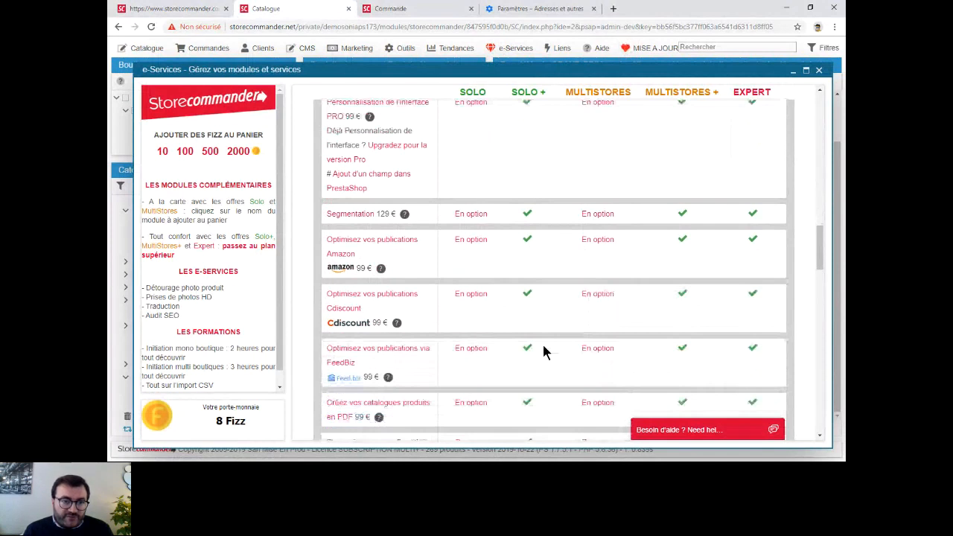
{"action": "scroll", "coordinate": [544, 350], "scroll_direction": "up", "scroll_amount": 2}
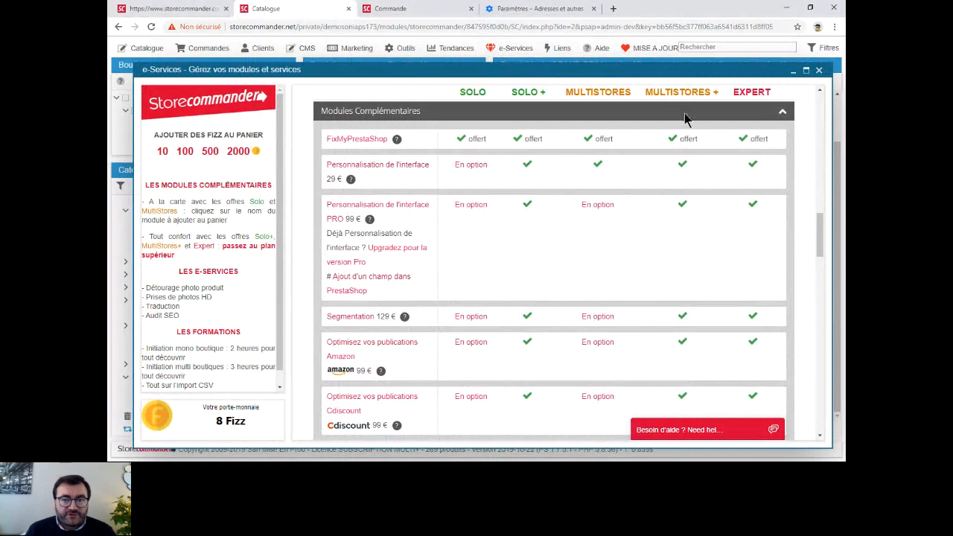
{"action": "left_click", "coordinate": [820, 71]}
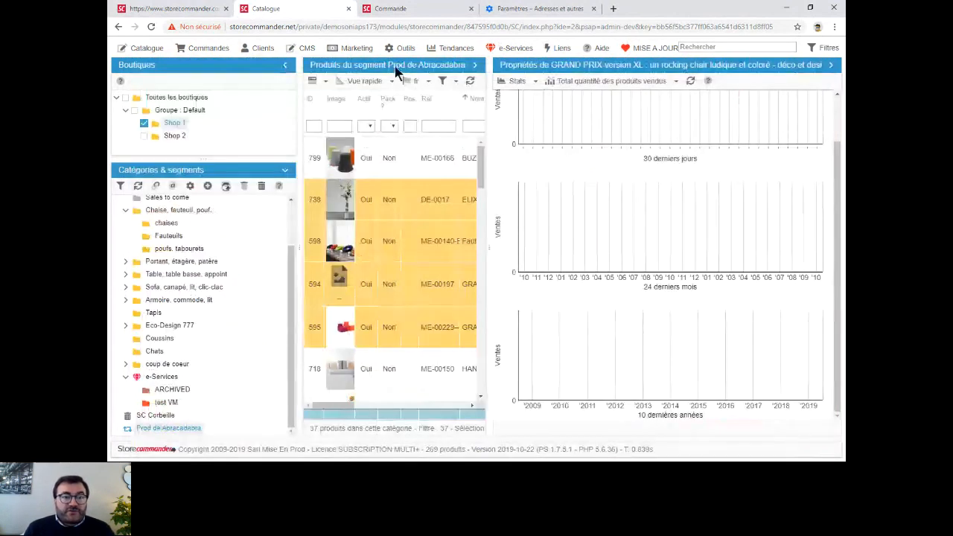
{"action": "left_click", "coordinate": [519, 49]}
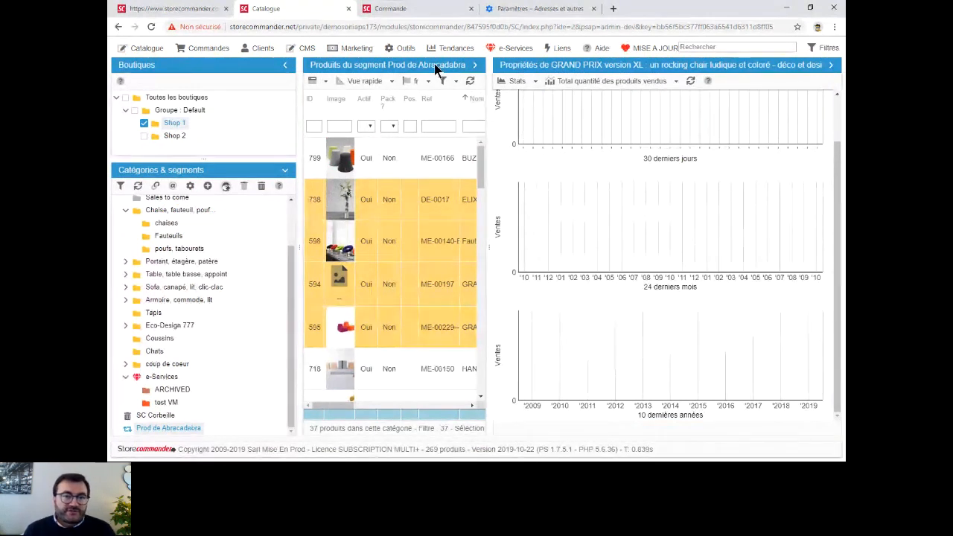
- Set the first custom menu link to "mon lien" with an analytics address, reload the application, and check the list of links
{"action": "left_click", "coordinate": [558, 49]}
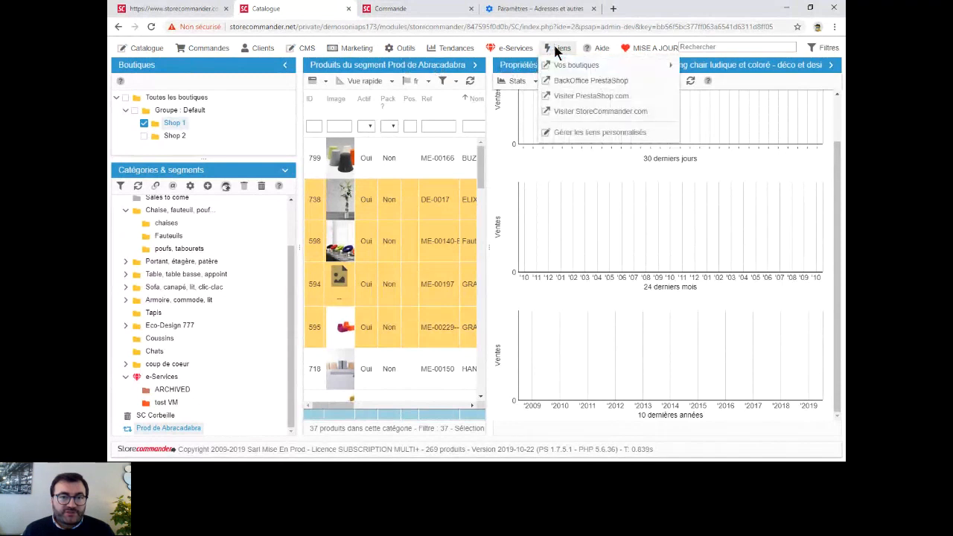
{"action": "left_click", "coordinate": [651, 132]}
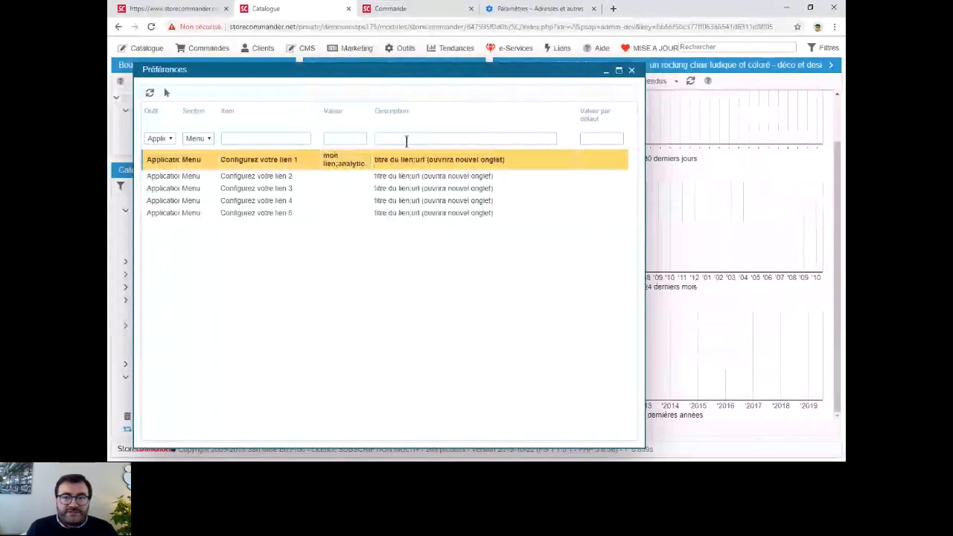
{"action": "key", "text": "F5"}
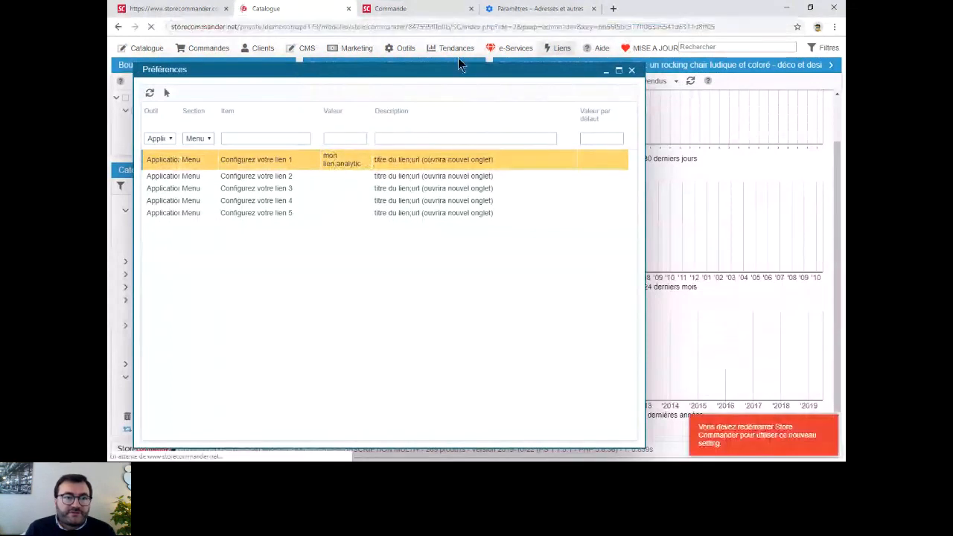
{"action": "left_click", "coordinate": [559, 50]}
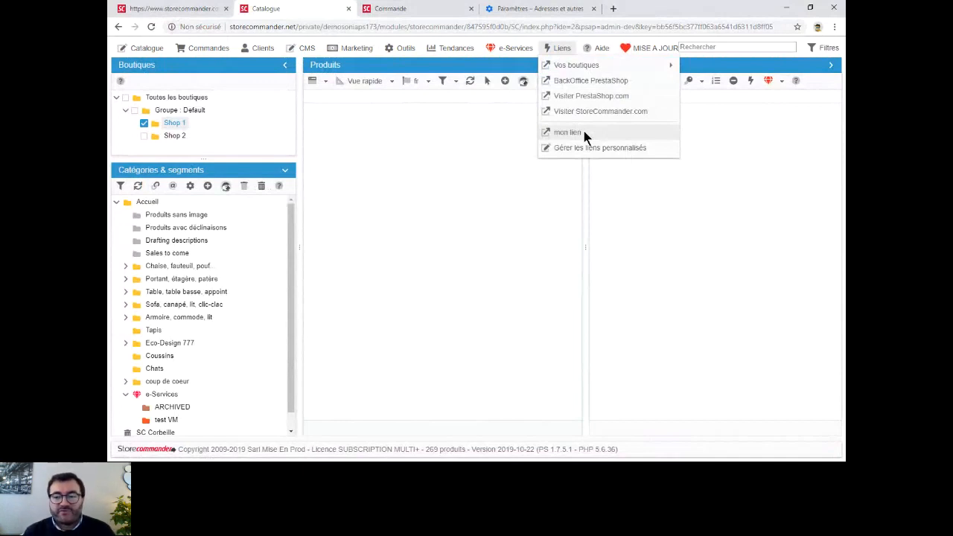
{"action": "left_click", "coordinate": [442, 161]}
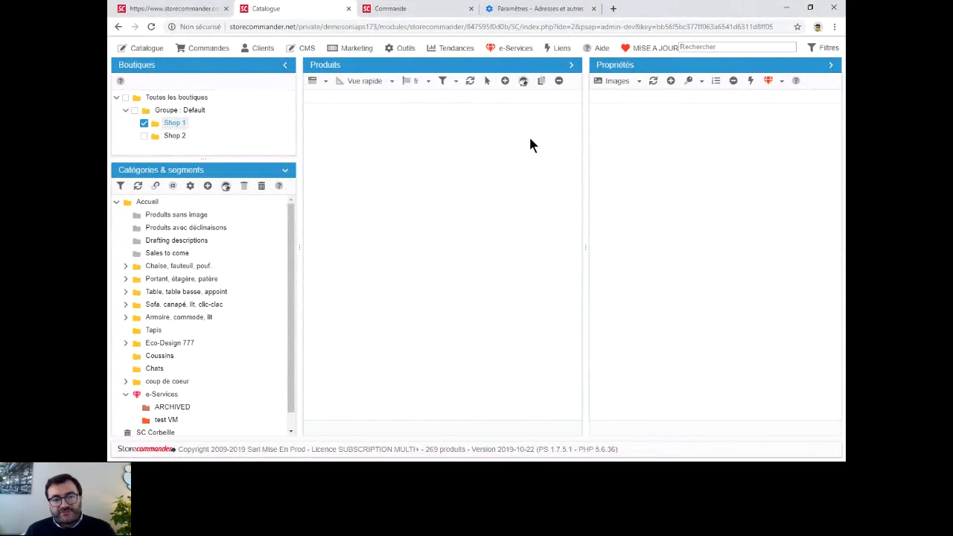
- Open the user permissions, display those of the Traducteur profile's employee, and maximise the window
{"action": "left_click", "coordinate": [642, 50]}
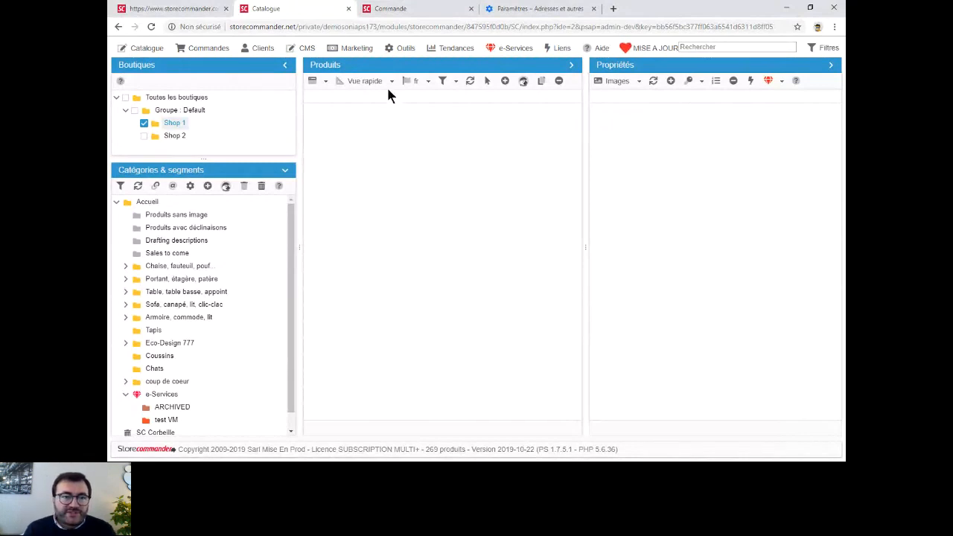
{"action": "left_click", "coordinate": [406, 50]}
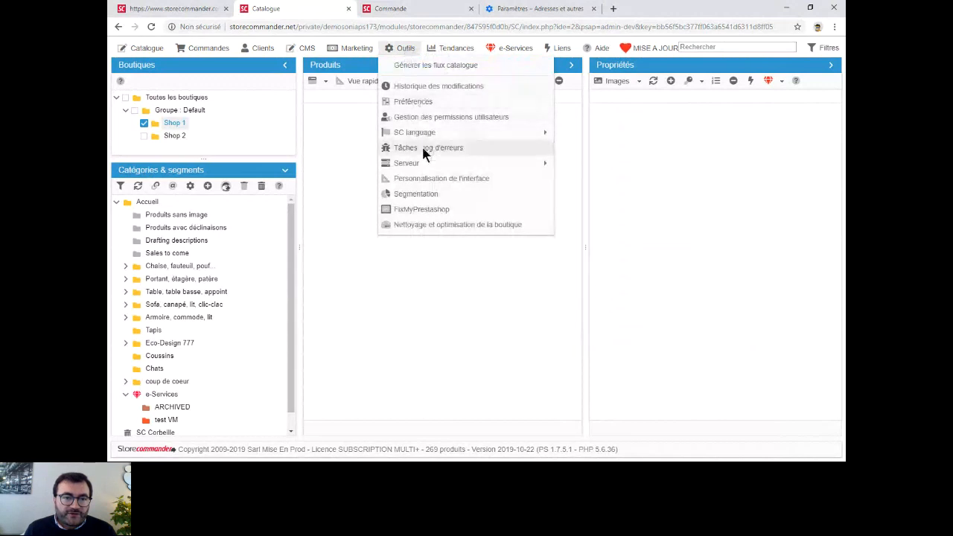
{"action": "left_click", "coordinate": [450, 120]}
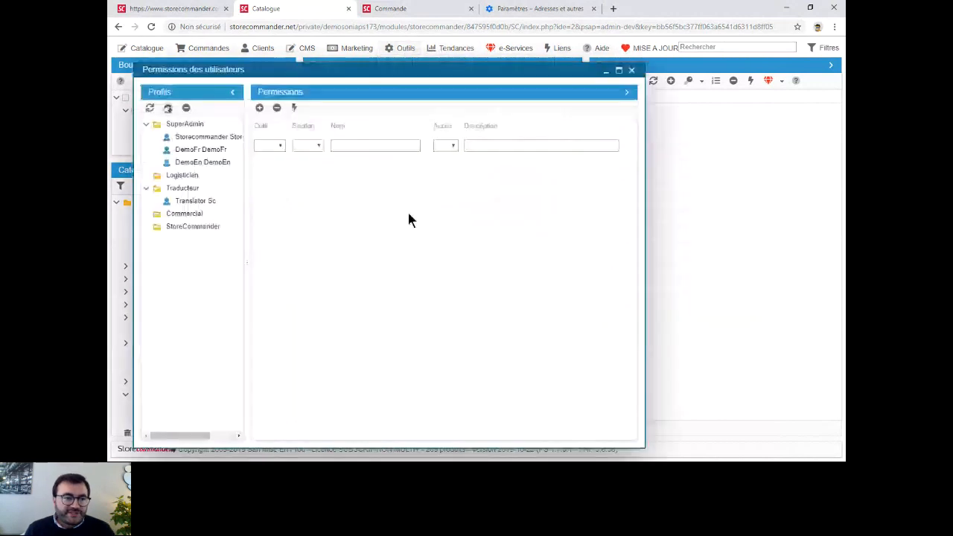
{"action": "left_click", "coordinate": [192, 202]}
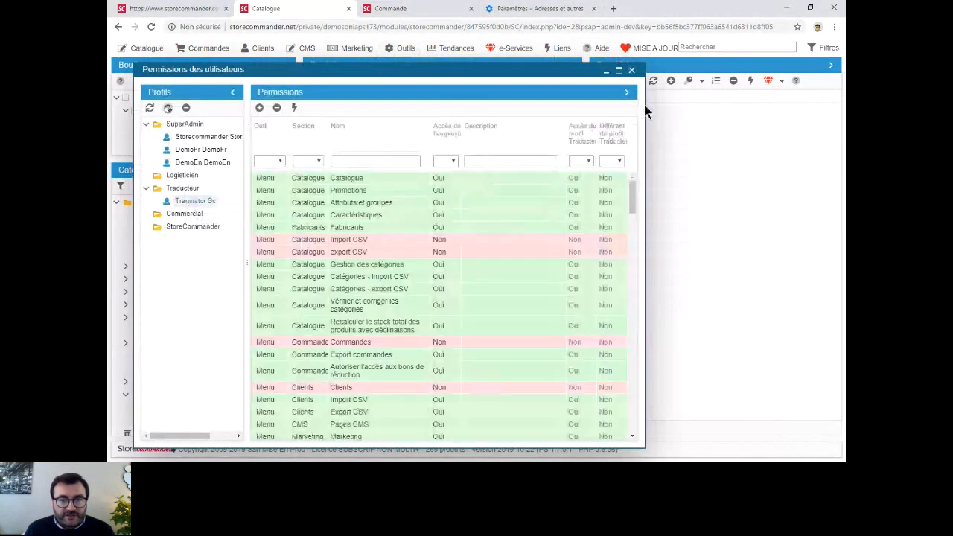
{"action": "left_click", "coordinate": [619, 70]}
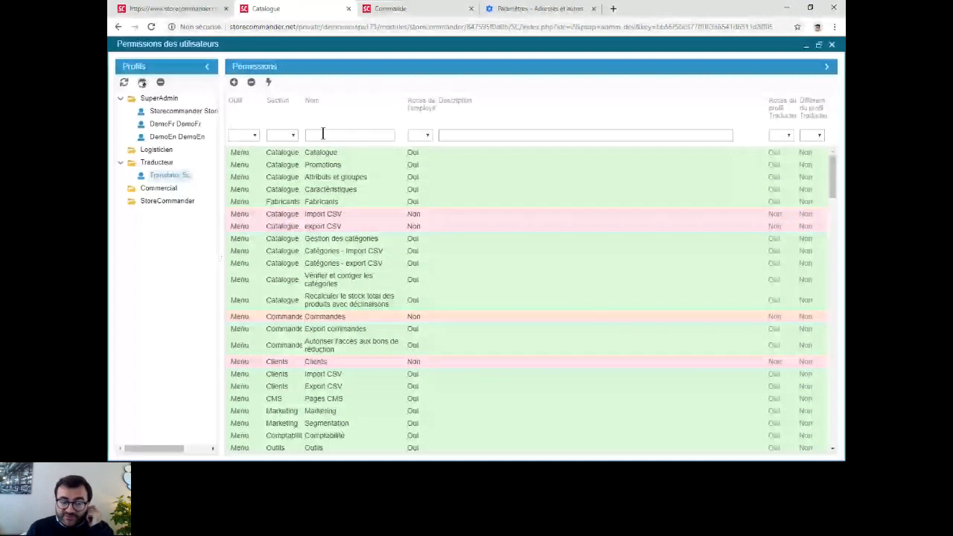
- Filter the employee's permissions by the name "csv", clear the filter, and close the user permissions
{"action": "left_click", "coordinate": [365, 251]}
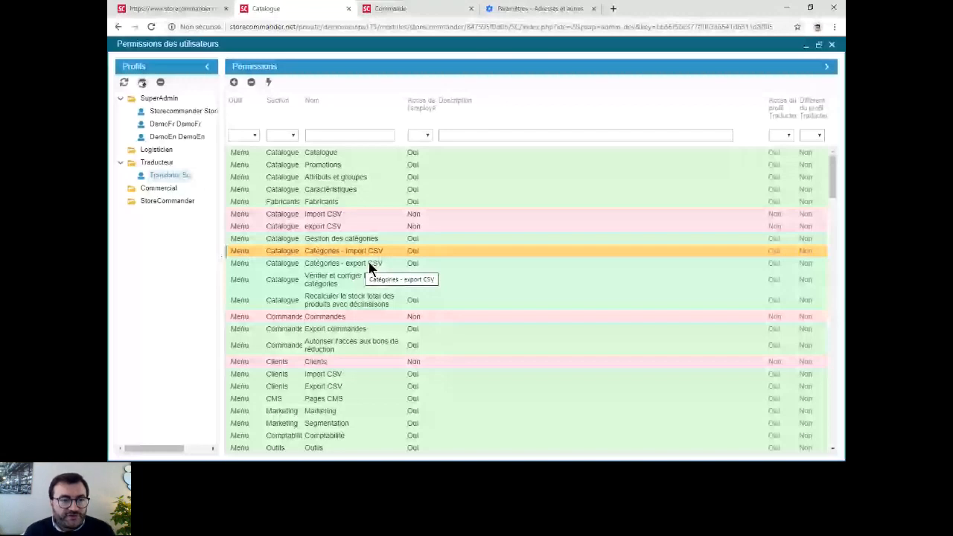
{"action": "type", "text": "csv"}
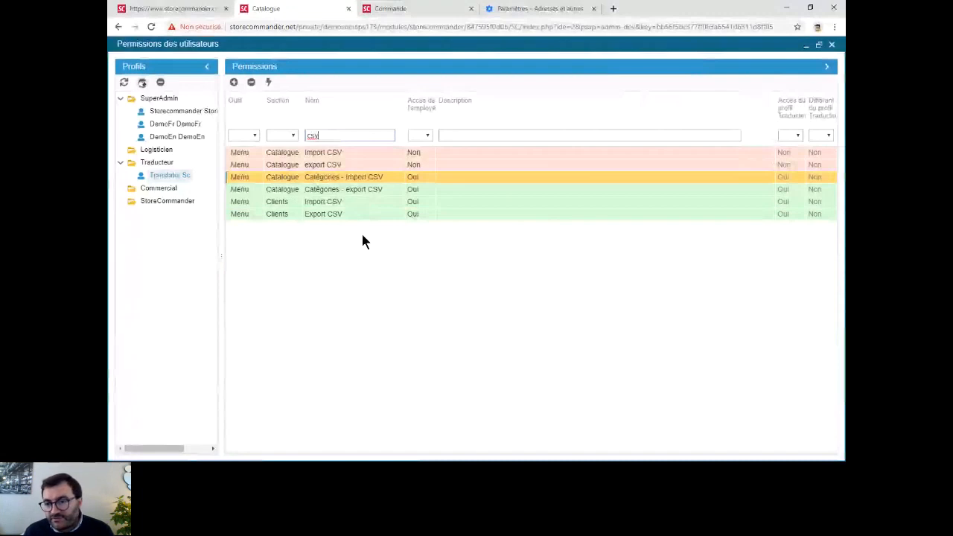
{"action": "key", "text": "BackSpace"}
{"action": "key", "text": "BackSpace"}
{"action": "key", "text": "BackSpace"}
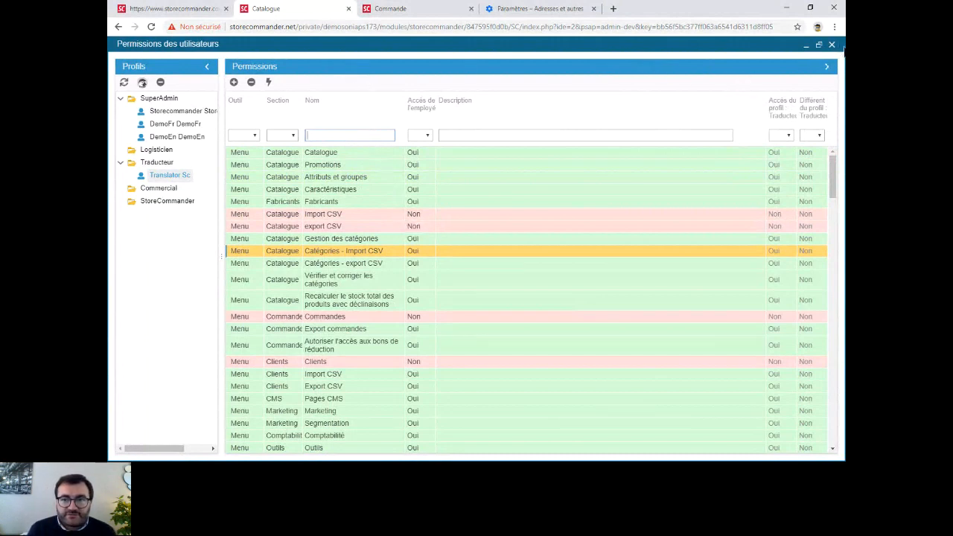
{"action": "left_click", "coordinate": [831, 46]}
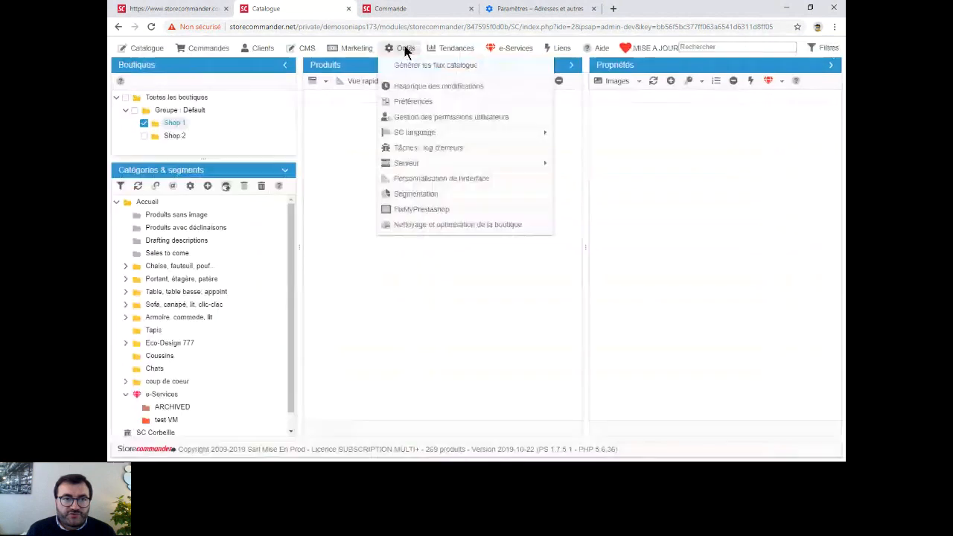
- In the interface customisation, view the Expédition product grid's fields and reset the Vue rapide grid to its default configuration
{"action": "left_click", "coordinate": [428, 181]}
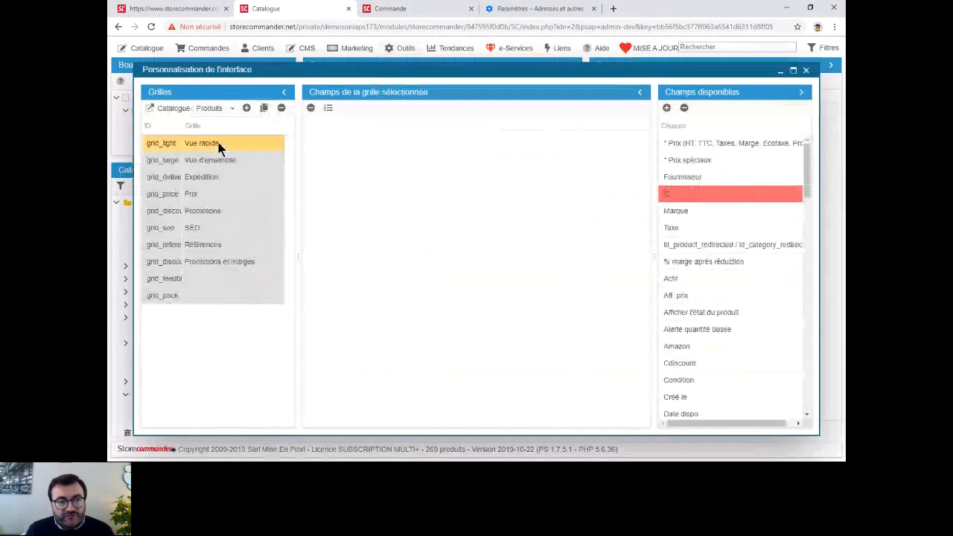
{"action": "left_click", "coordinate": [217, 177]}
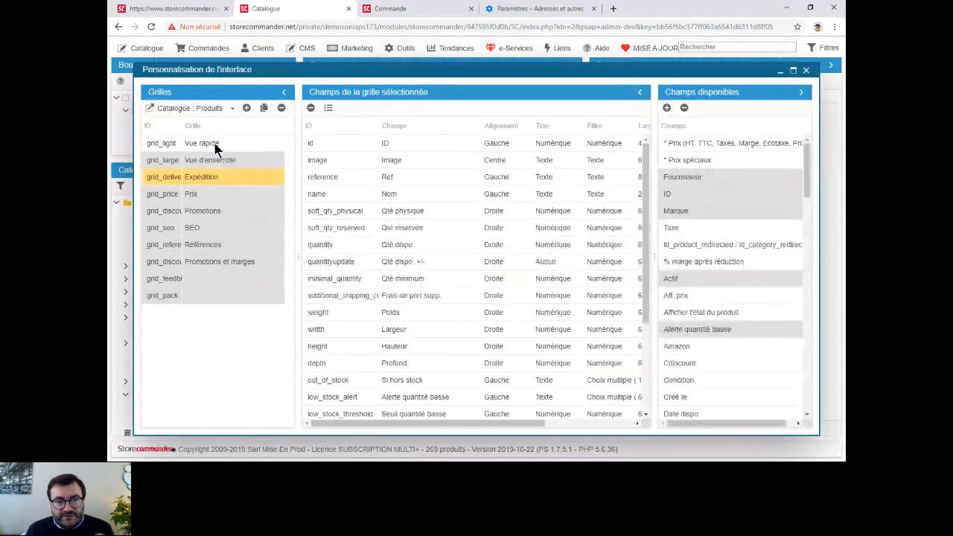
{"action": "left_click", "coordinate": [212, 145]}
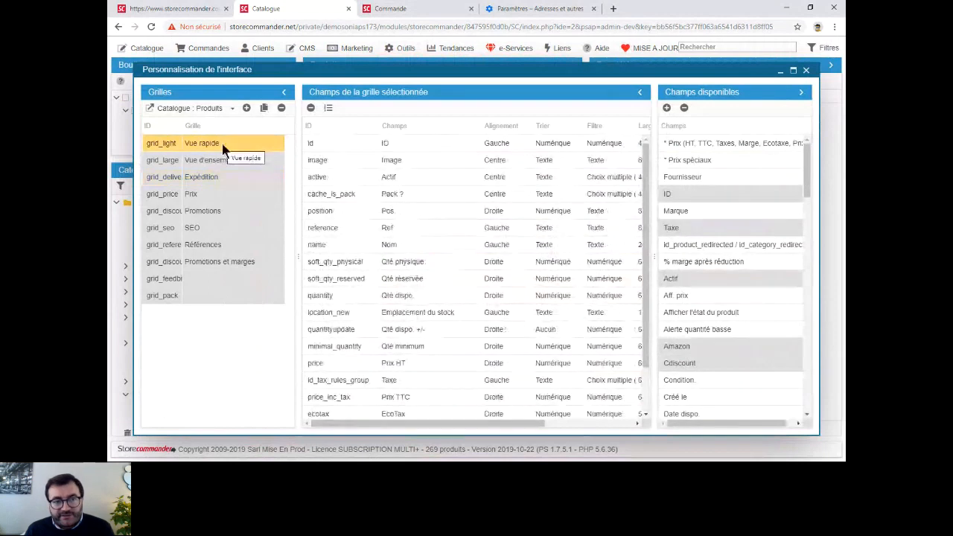
{"action": "left_click", "coordinate": [282, 110]}
{"action": "left_click", "coordinate": [520, 96]}
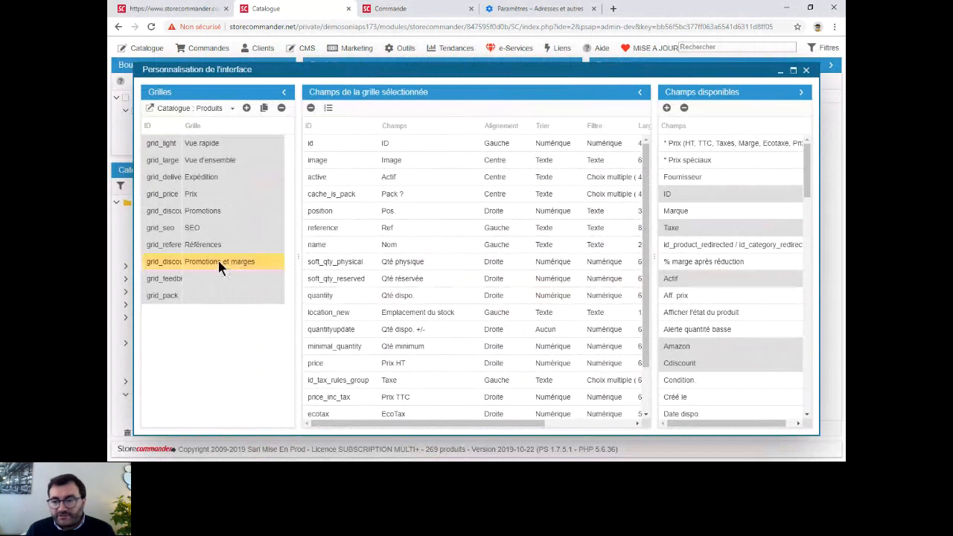
- Display the fields of the Promotions et marges grid, close the interface customisation, and collapse the catalogue's product properties
{"action": "left_click", "coordinate": [219, 262]}
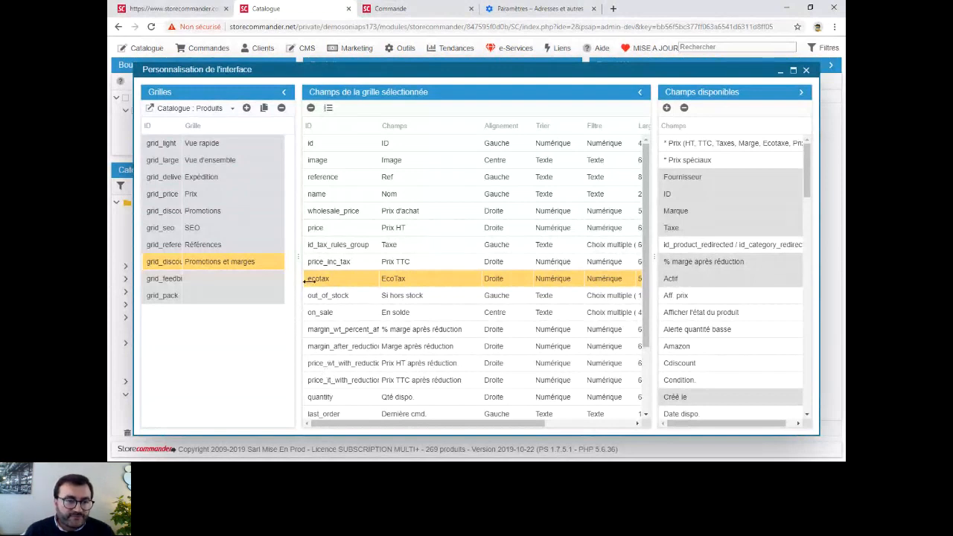
{"action": "left_click_drag", "start_coordinate": [306, 281], "coordinate": [378, 253]}
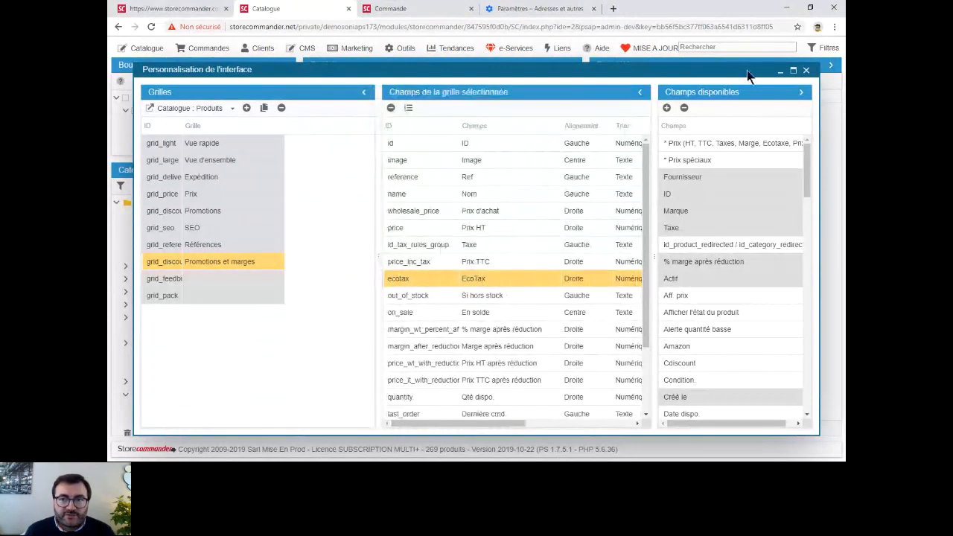
{"action": "left_click", "coordinate": [806, 71]}
{"action": "left_click", "coordinate": [831, 67]}
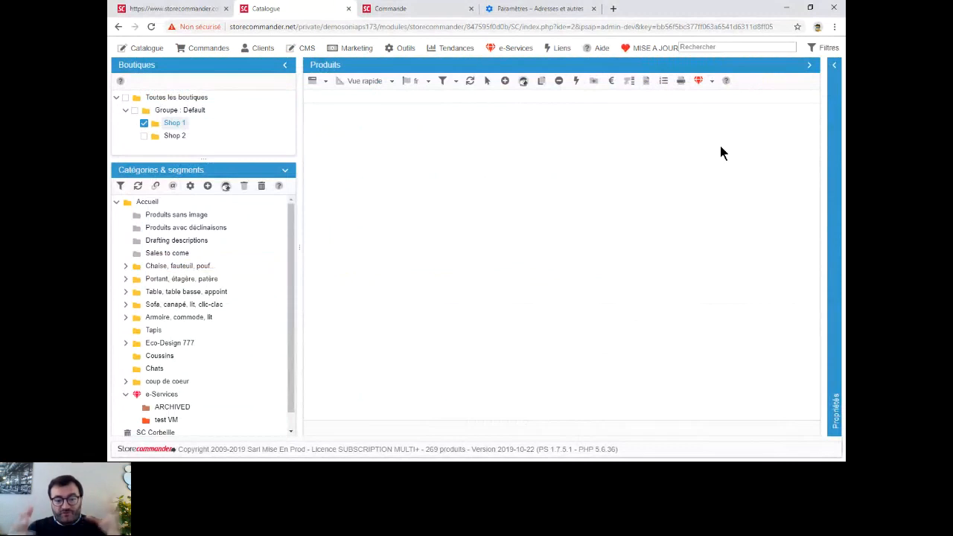
- Consult the Store Commander support site from the product grid's help, close it, and revisit the webinar agenda before returning to the catalogue
{"action": "left_click", "coordinate": [727, 82]}
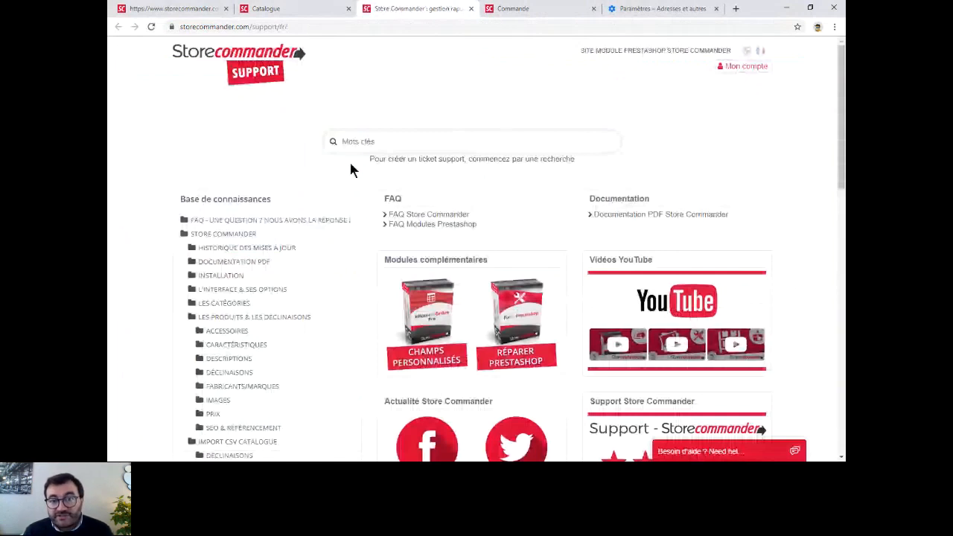
{"action": "key", "text": "ctrl+w"}
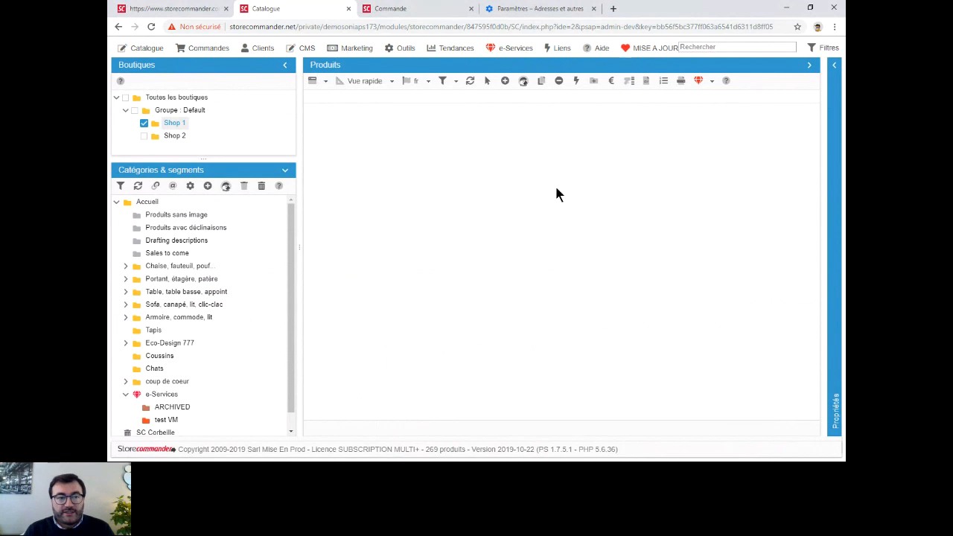
{"action": "left_click", "coordinate": [195, 9]}
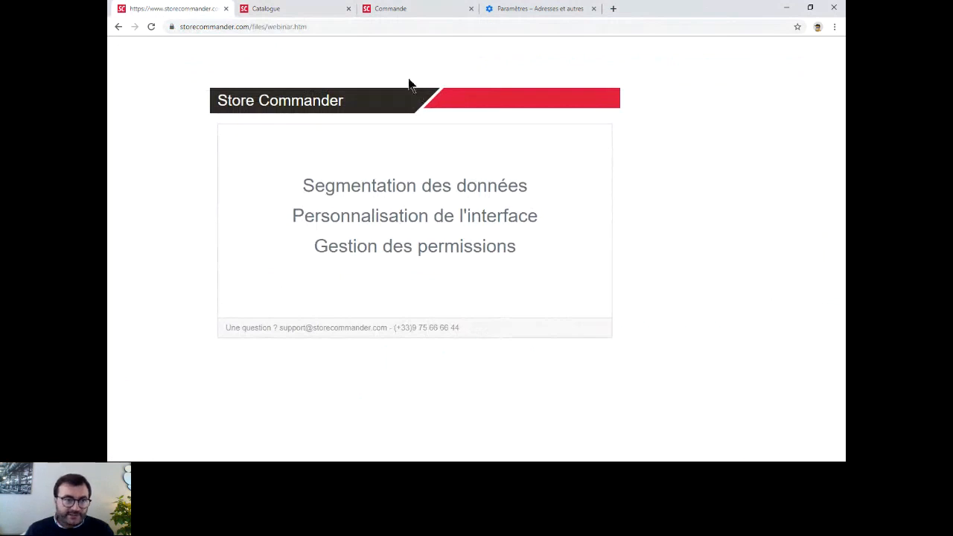
{"action": "left_click", "coordinate": [309, 15]}
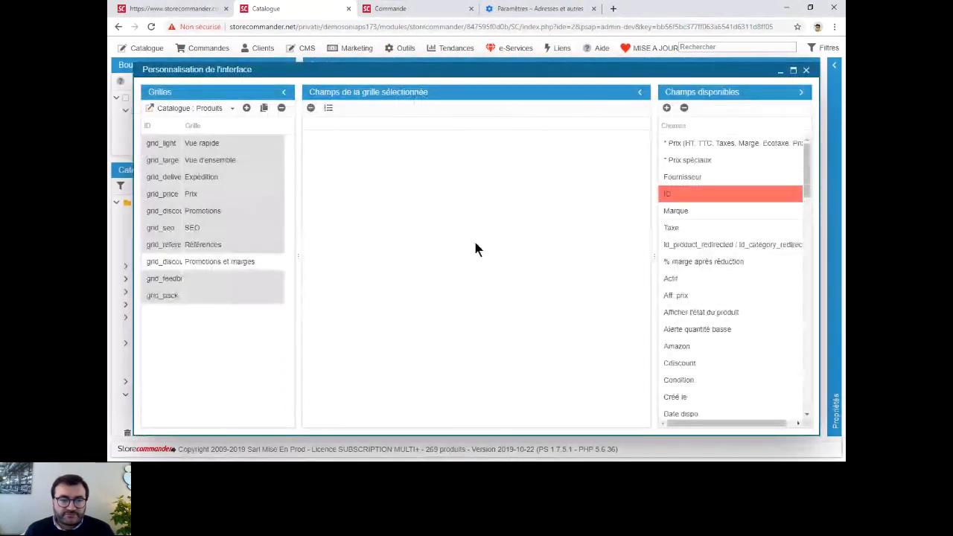
- In the interface customisation, set the colour of the Nom field in the Références product grid to green
{"action": "left_click", "coordinate": [208, 246]}
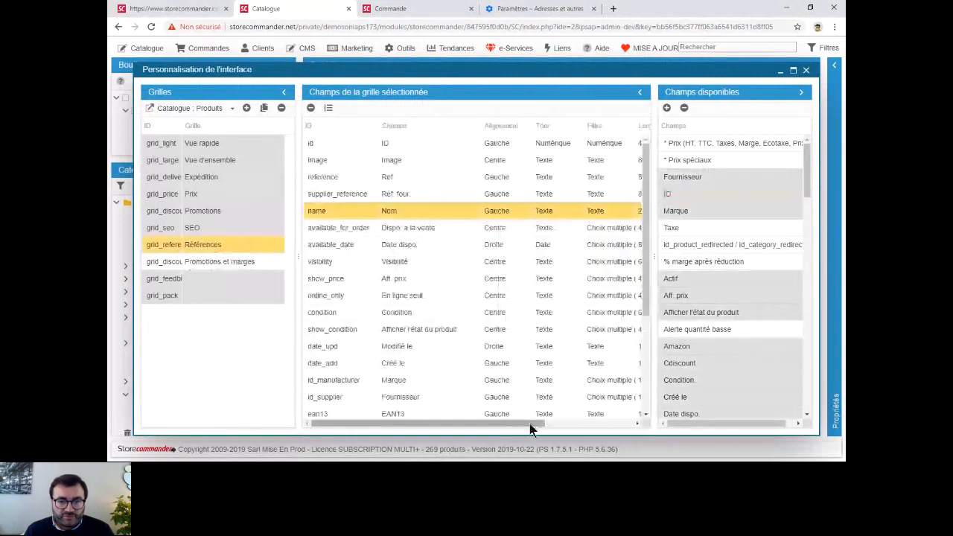
{"action": "left_click_drag", "start_coordinate": [532, 428], "coordinate": [622, 428]}
{"action": "left_click", "coordinate": [615, 211]}
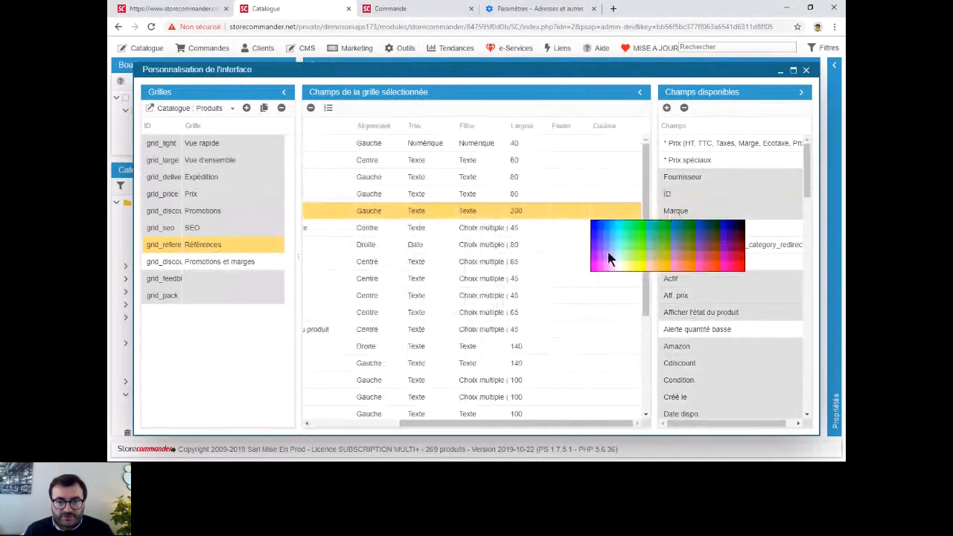
{"action": "left_click", "coordinate": [615, 251]}
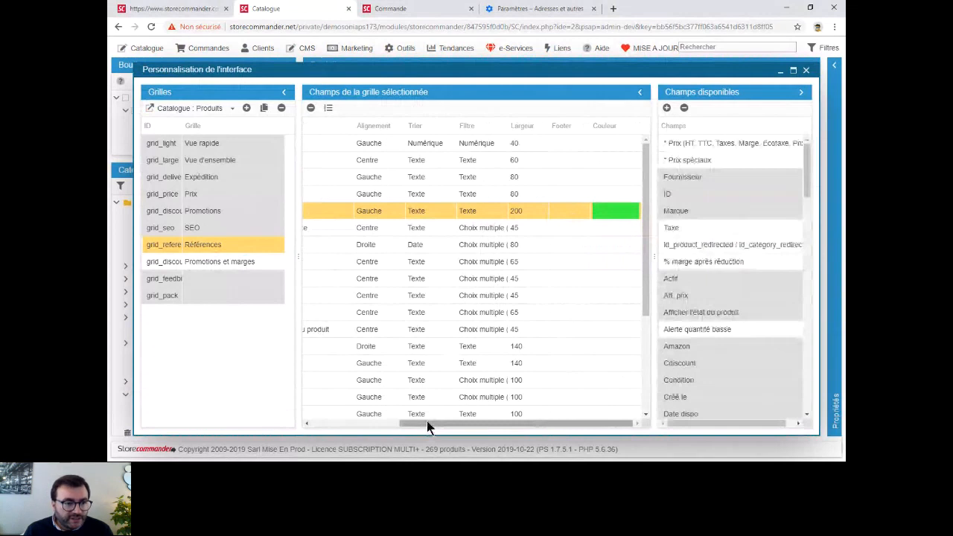
- Move the interface customisation aside, display the products in the Références grid to check the coloured Nom field, and return to Vue rapide
{"action": "left_click_drag", "start_coordinate": [427, 420], "coordinate": [270, 261]}
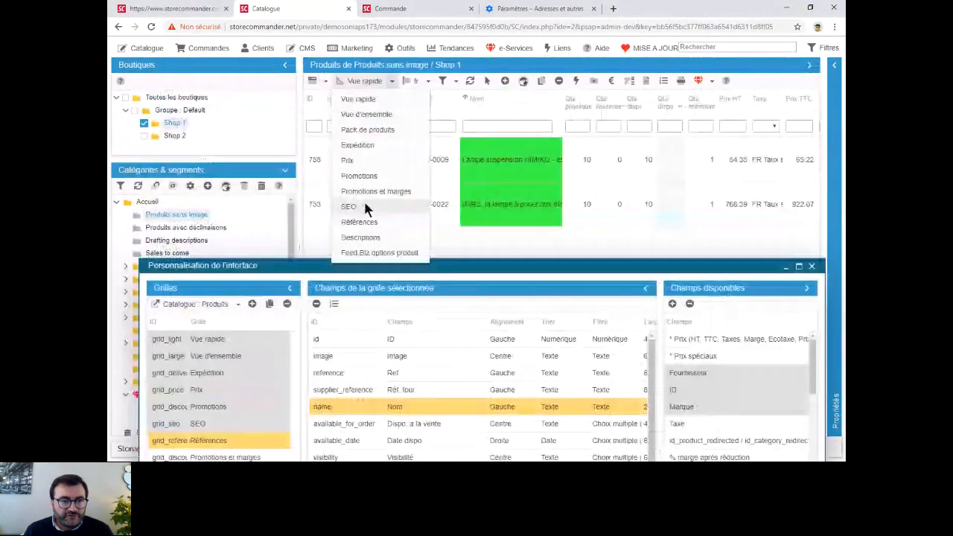
{"action": "left_click", "coordinate": [361, 222]}
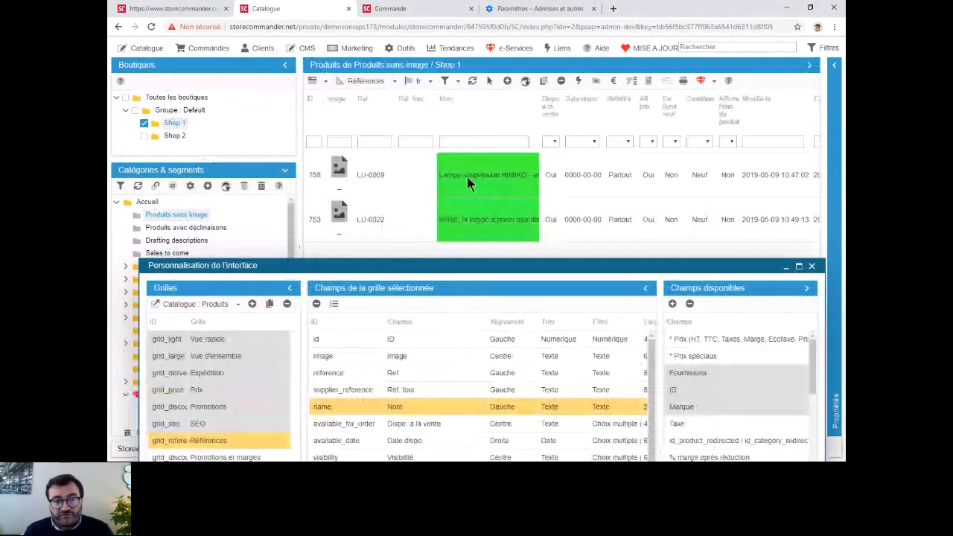
{"action": "left_click", "coordinate": [365, 81]}
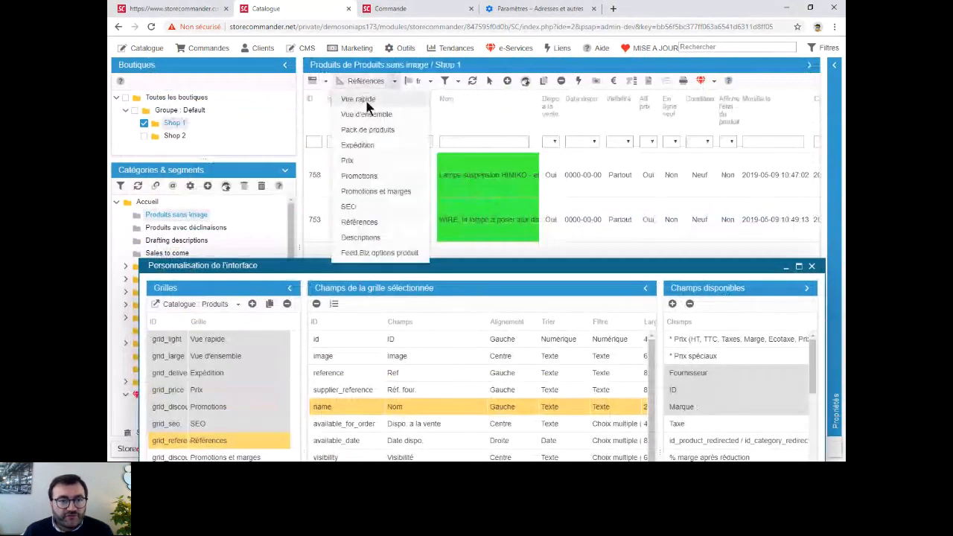
{"action": "left_click", "coordinate": [358, 99]}
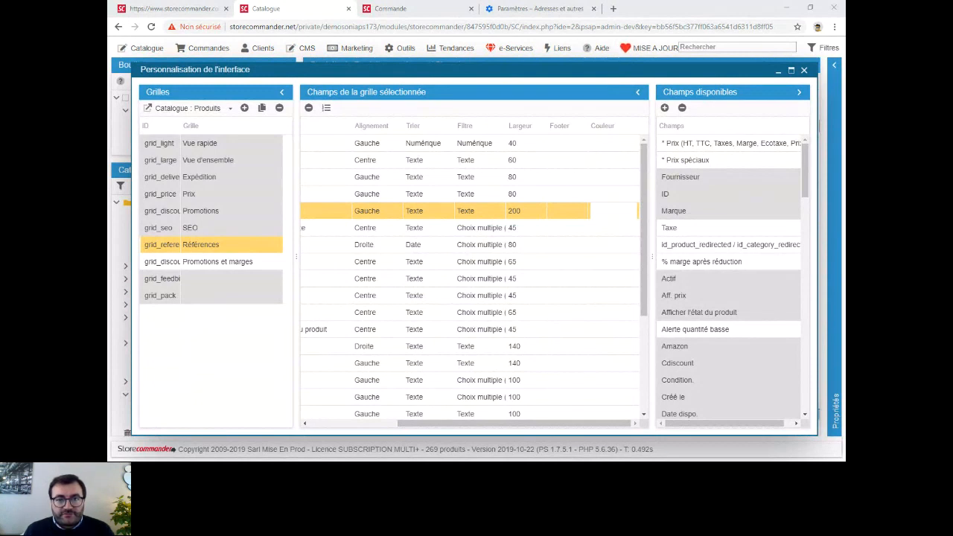
- Open the custom field management and consult its online help on Personnalisation de l'interface Pro, browsing the articles on adding grid fields
{"action": "left_click", "coordinate": [665, 108]}
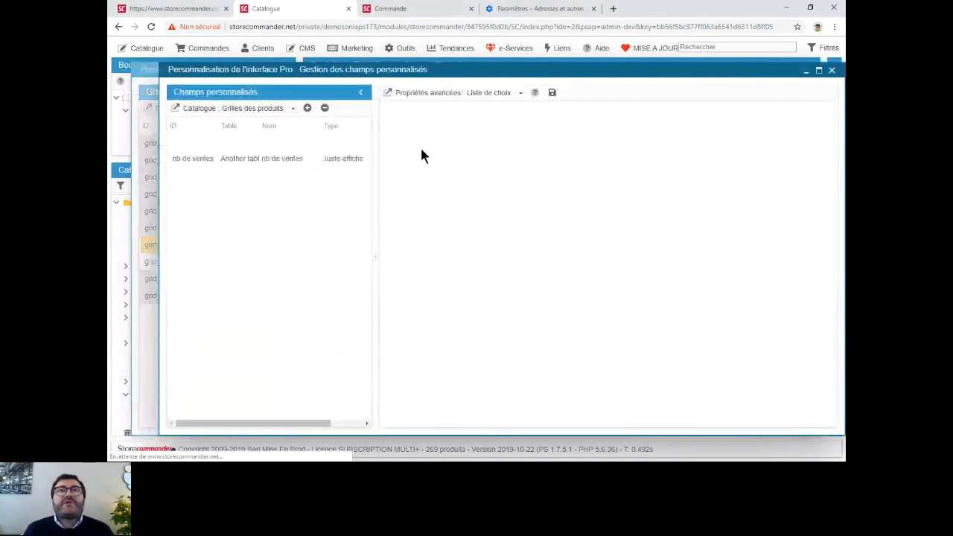
{"action": "left_click", "coordinate": [534, 93]}
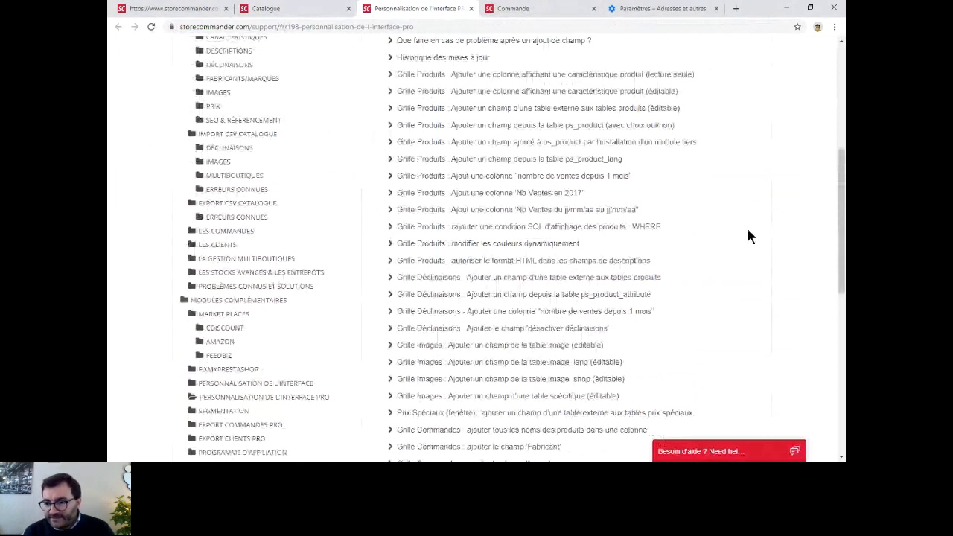
{"action": "scroll", "coordinate": [747, 227], "scroll_direction": "down", "scroll_amount": 3}
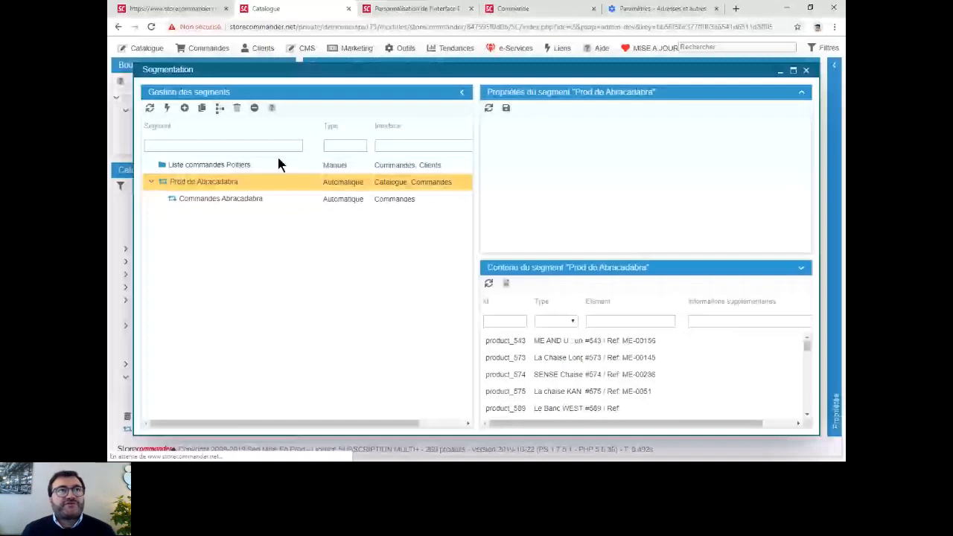
- Create a new segment in the segmentation manager and name it "Prod marque XX"
{"action": "left_click", "coordinate": [185, 108]}
{"action": "double_click", "coordinate": [217, 215]}
{"action": "type", "text": "Prod marque"}
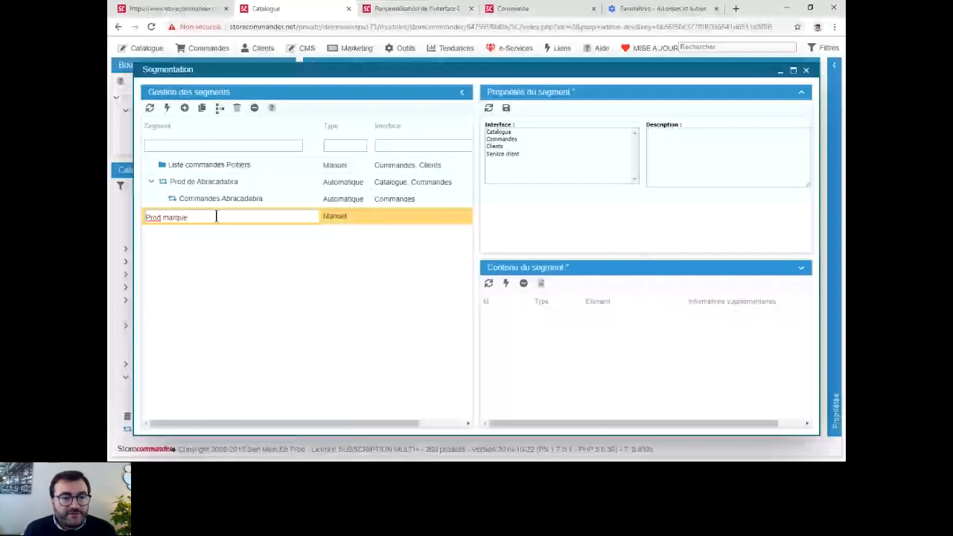
{"action": "type", "text": "XX"}
{"action": "key", "text": "Return"}
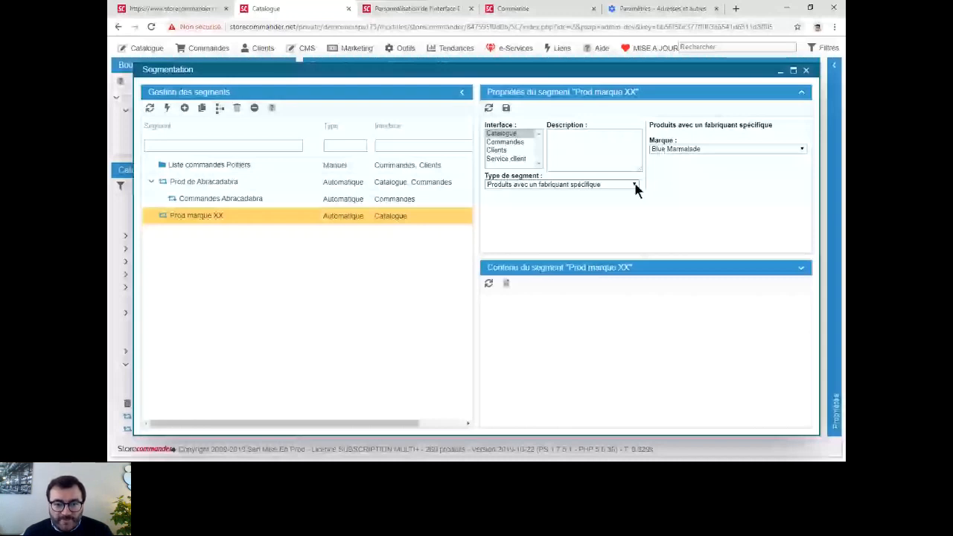
- Save the Prod marque XX segment as "Produits : Recherche manuelle d'expression", searching in Nom, Description and Référence, and close the segmentation manager
{"action": "left_click", "coordinate": [635, 186]}
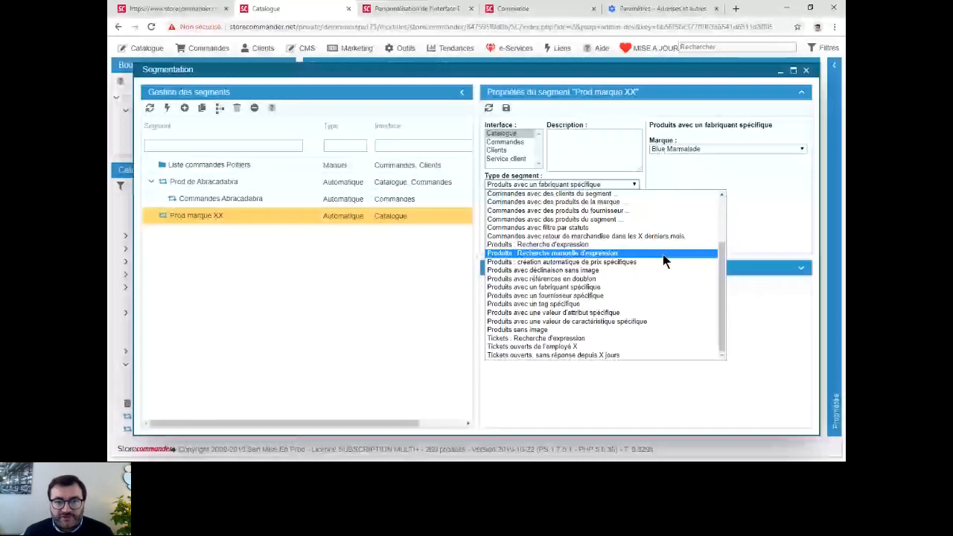
{"action": "left_click", "coordinate": [663, 254]}
{"action": "left_click", "coordinate": [505, 107]}
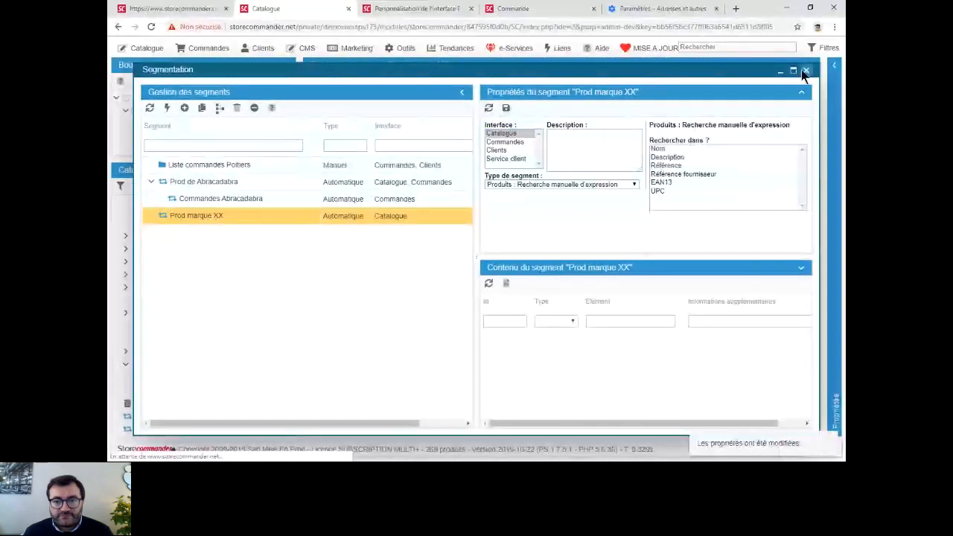
{"action": "left_click_drag", "start_coordinate": [665, 150], "coordinate": [697, 165]}
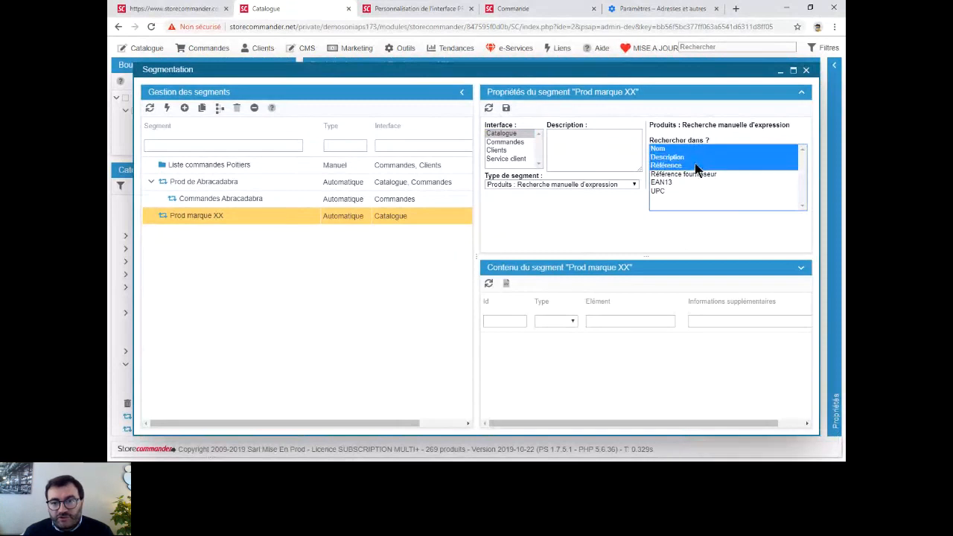
{"action": "left_click", "coordinate": [507, 108]}
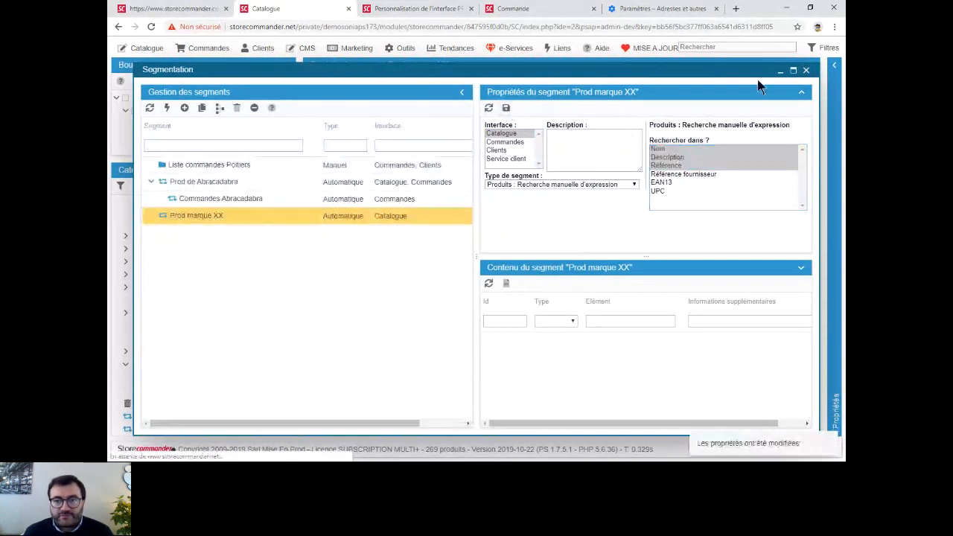
{"action": "left_click", "coordinate": [804, 71]}
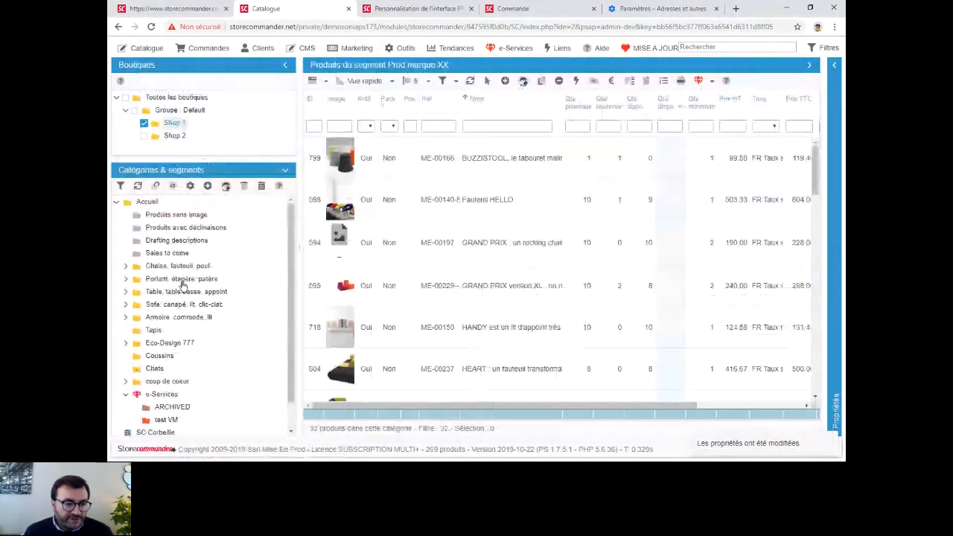
- Find the manual search segment at the end of the category tree and run its product search for the term "table"
{"action": "scroll", "coordinate": [167, 425], "scroll_direction": "down", "scroll_amount": 1}
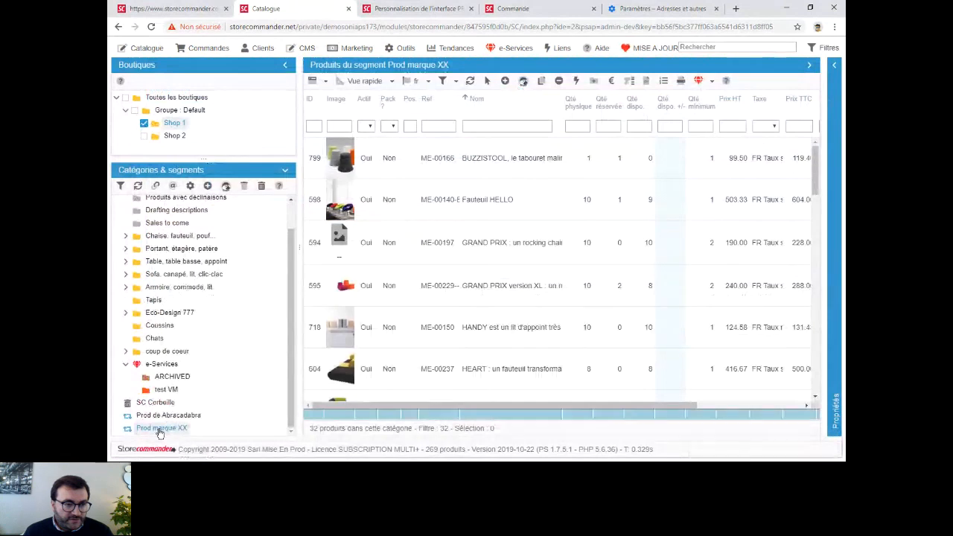
{"action": "scroll", "coordinate": [156, 376], "scroll_direction": "up", "scroll_amount": 1}
{"action": "scroll", "coordinate": [157, 376], "scroll_direction": "down", "scroll_amount": 1}
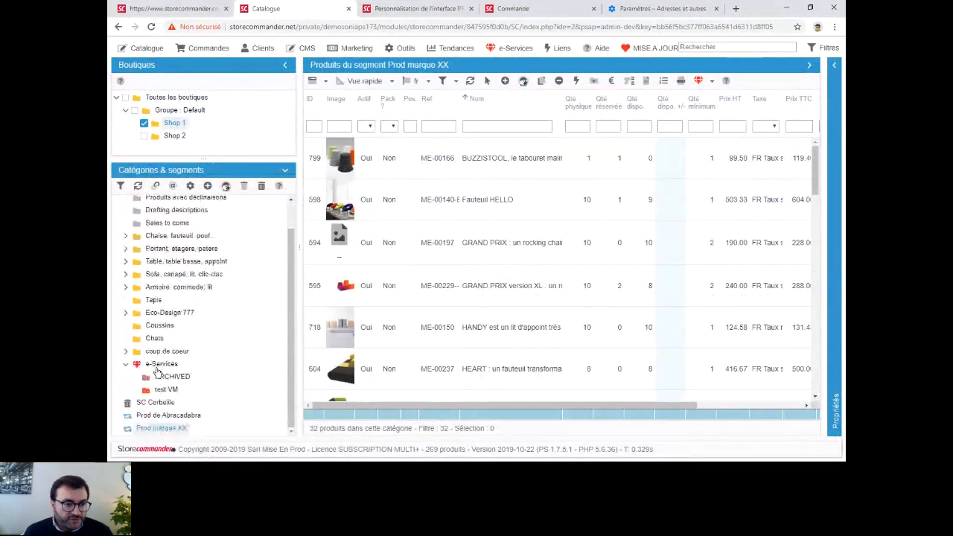
{"action": "right_click", "coordinate": [152, 428]}
{"action": "left_click", "coordinate": [184, 420]}
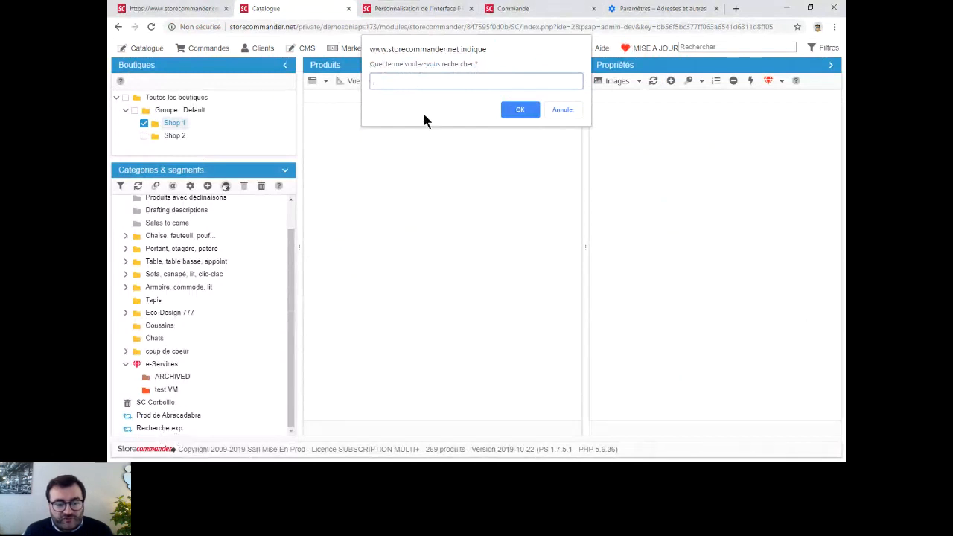
{"action": "type", "text": "table"}
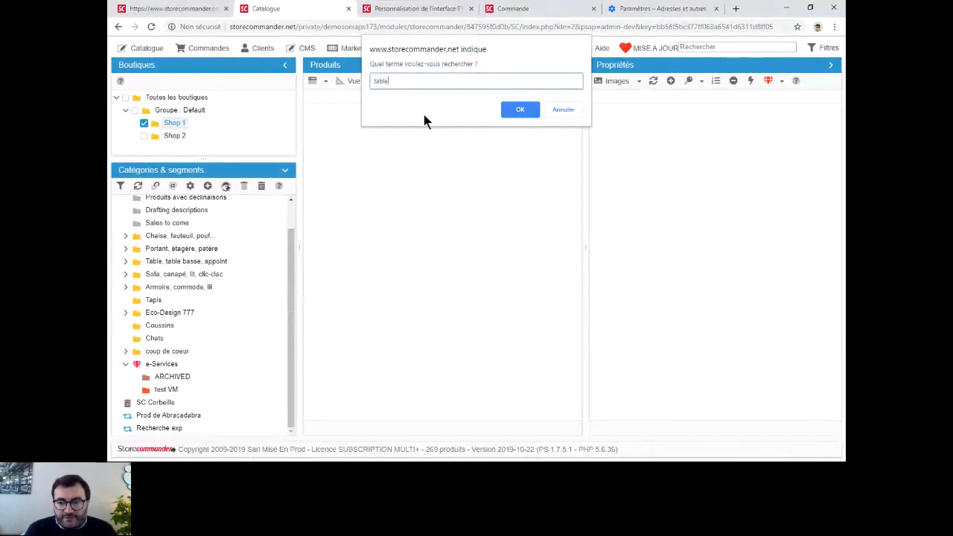
{"action": "left_click", "coordinate": [513, 113]}
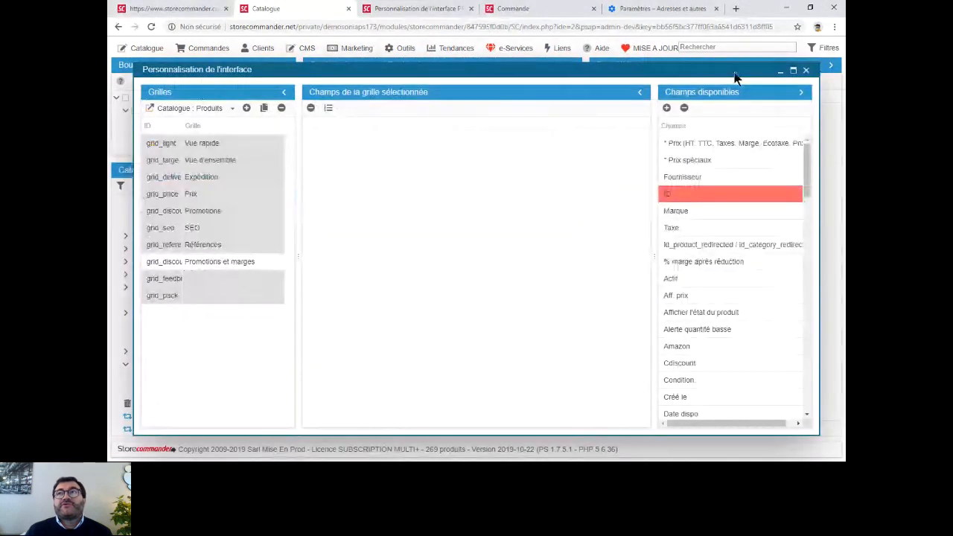
- Close the interface customisation and display the available customer functions
{"action": "left_click", "coordinate": [806, 70]}
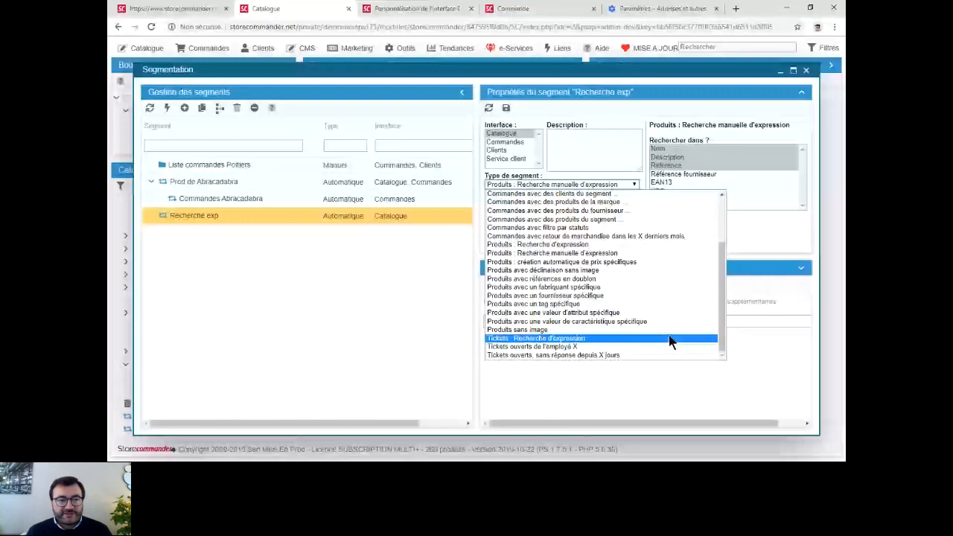
{"action": "left_click", "coordinate": [262, 51]}
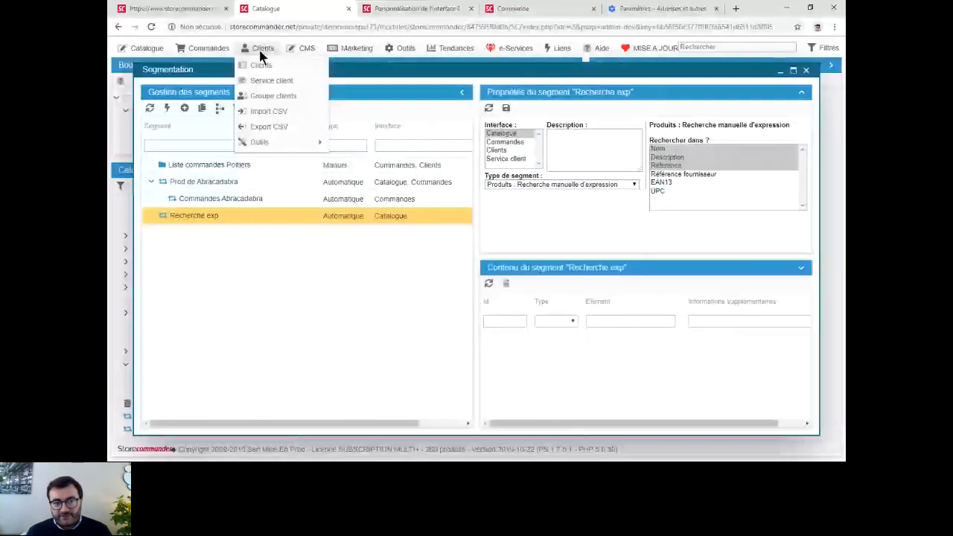